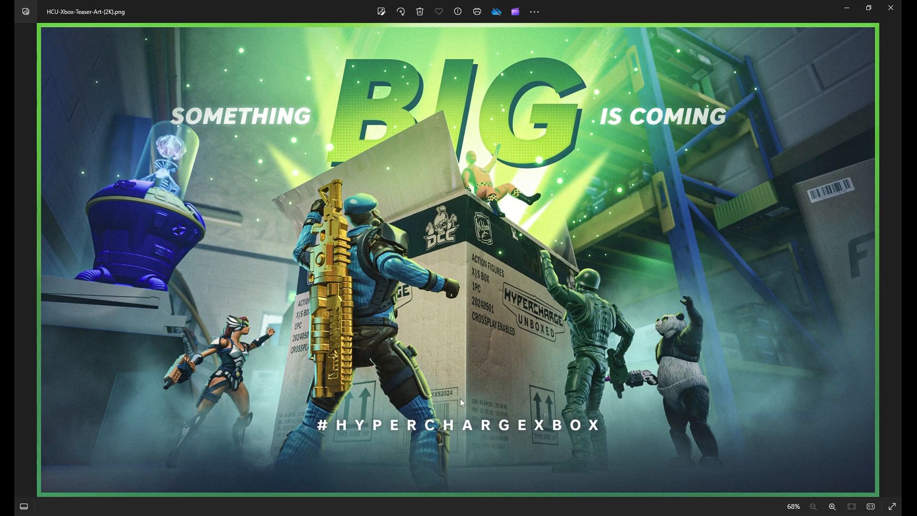
# In InstaMAT Studio, duplicate the Banding layer's DCC_Logo mask and rename the copy HyperchargeLogo
pyautogui.click(848, 9)
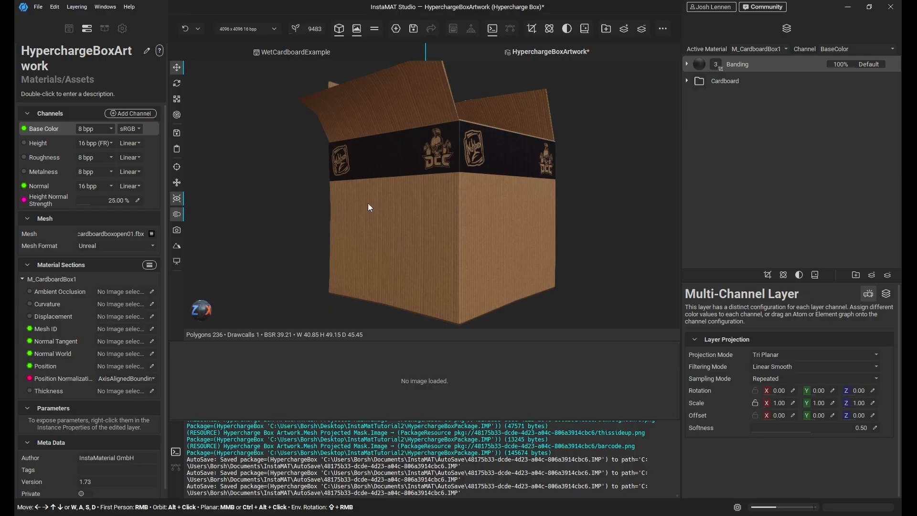
pyautogui.click(686, 64)
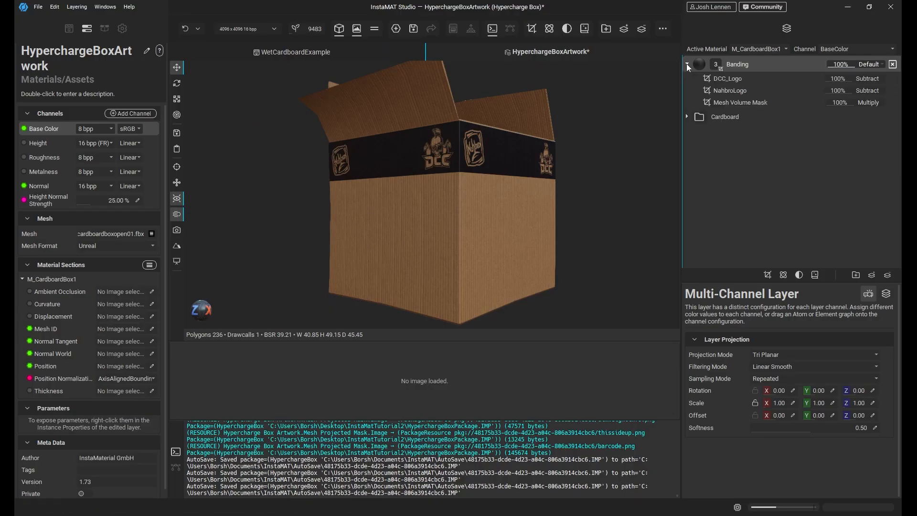
pyautogui.click(738, 79)
pyautogui.rightClick(737, 78)
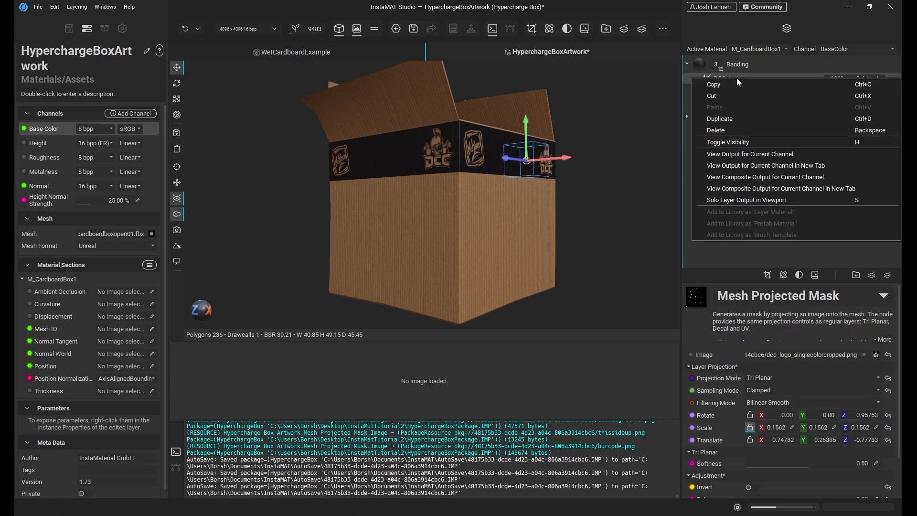
pyautogui.click(729, 119)
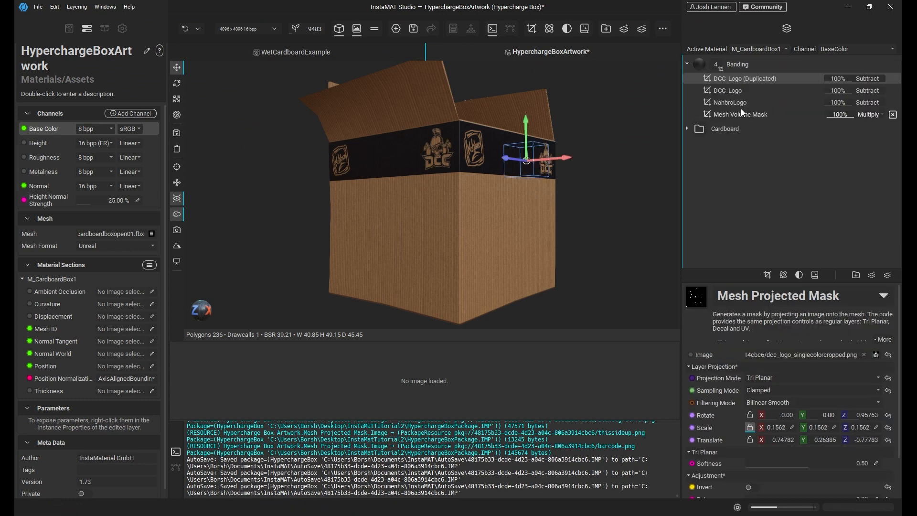
pyautogui.doubleClick(734, 79)
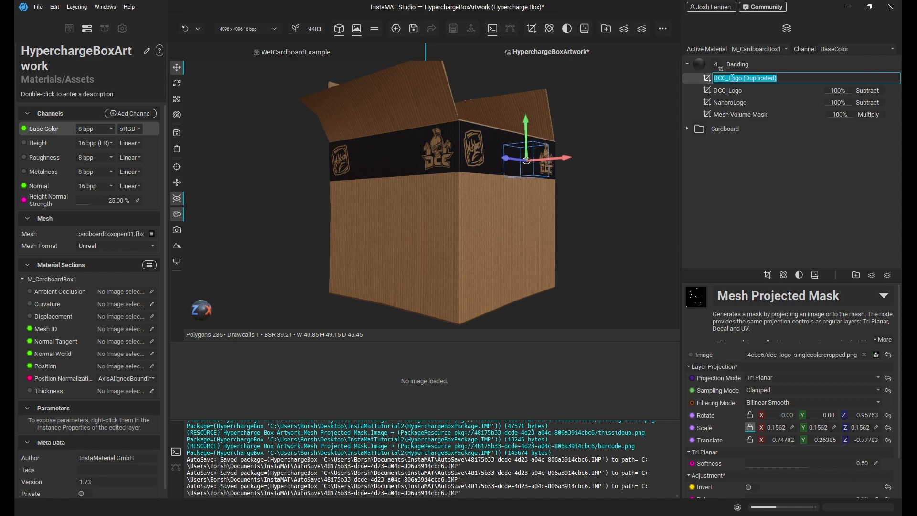
pyautogui.write('HyperchargeLogo')
pyautogui.press('Return')
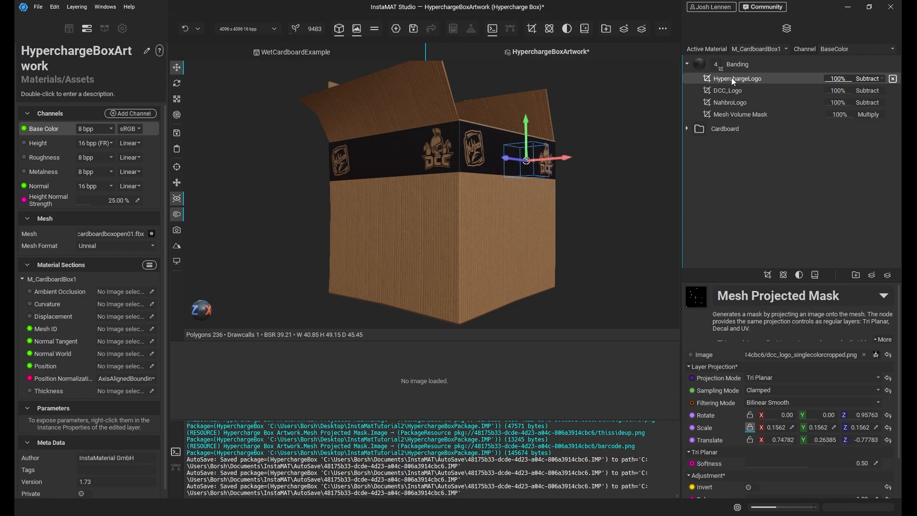
# Assign the inverted Hypercharge wireframe image to the HyperchargeLogo mask and move its projection below the black band on the box
pyautogui.click(877, 355)
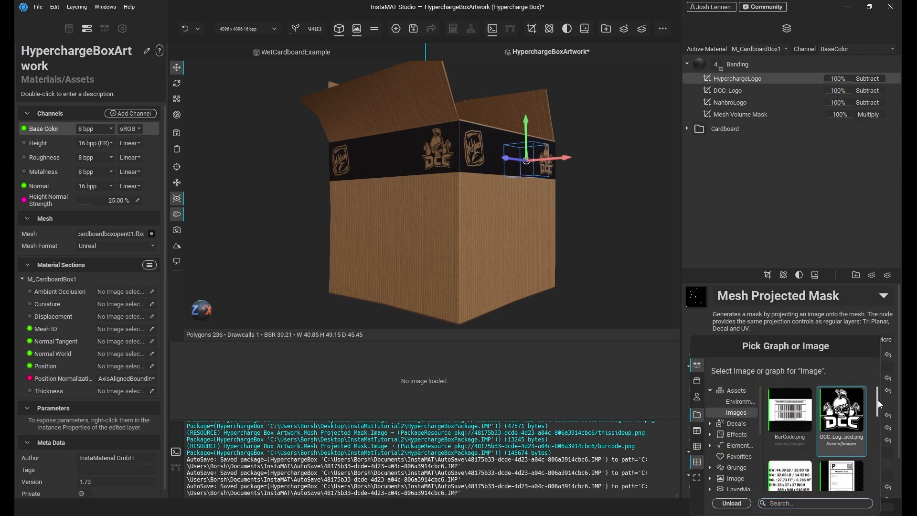
pyautogui.scroll(-5, 854, 430)
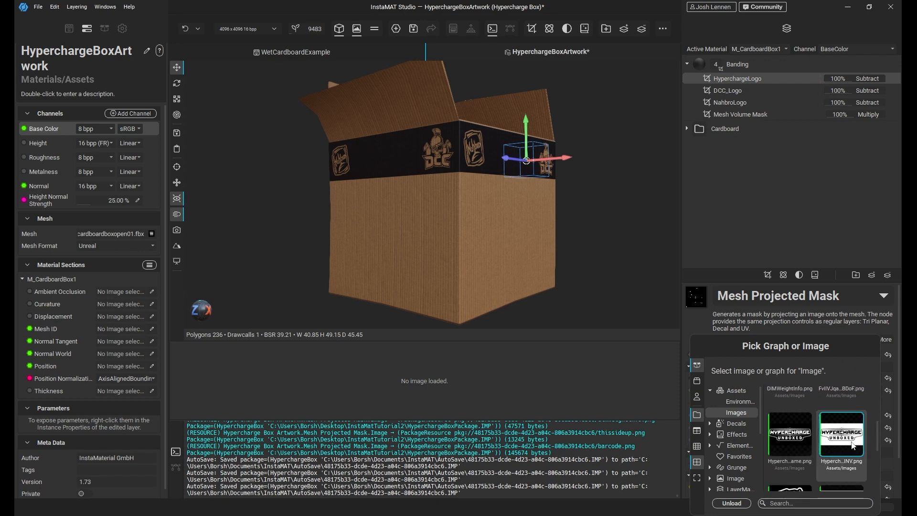
pyautogui.click(854, 446)
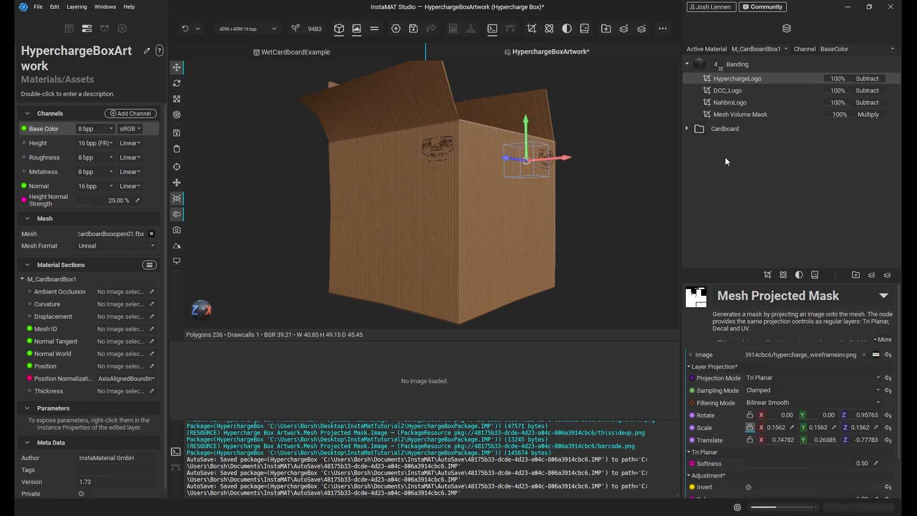
pyautogui.moveTo(510, 163); pyautogui.dragTo(486, 161)
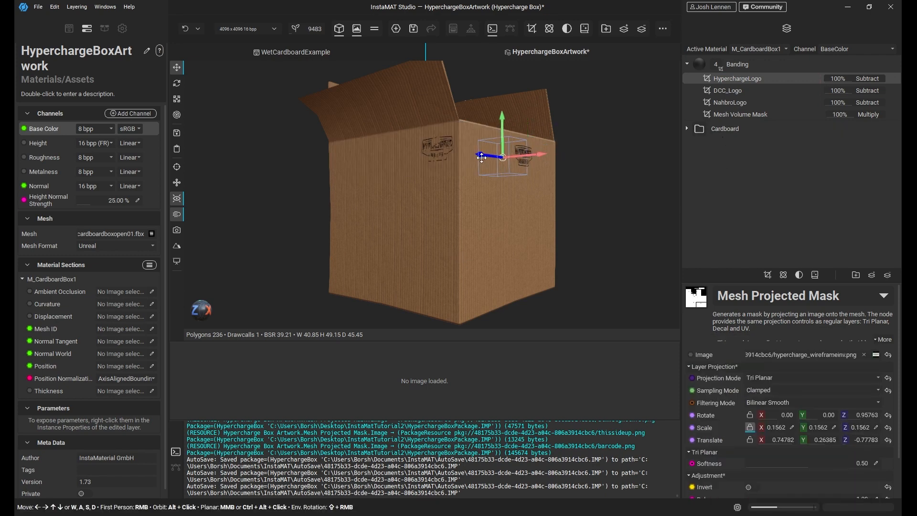
pyautogui.moveTo(503, 128); pyautogui.dragTo(504, 168)
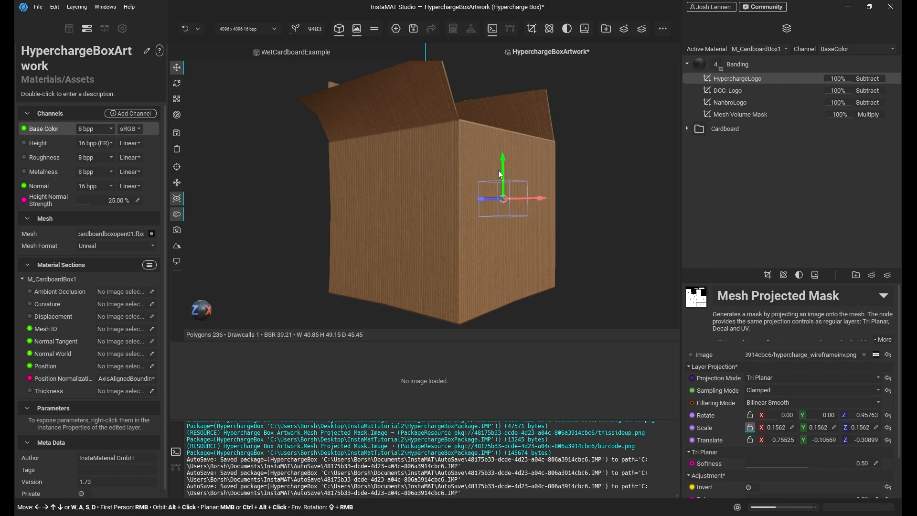
pyautogui.moveTo(481, 198)
pyautogui.mouseDown()
pyautogui.moveTo(470, 198)
pyautogui.moveTo(490, 198)
pyautogui.moveTo(506, 180)
pyautogui.moveTo(484, 199)
pyautogui.mouseUp()
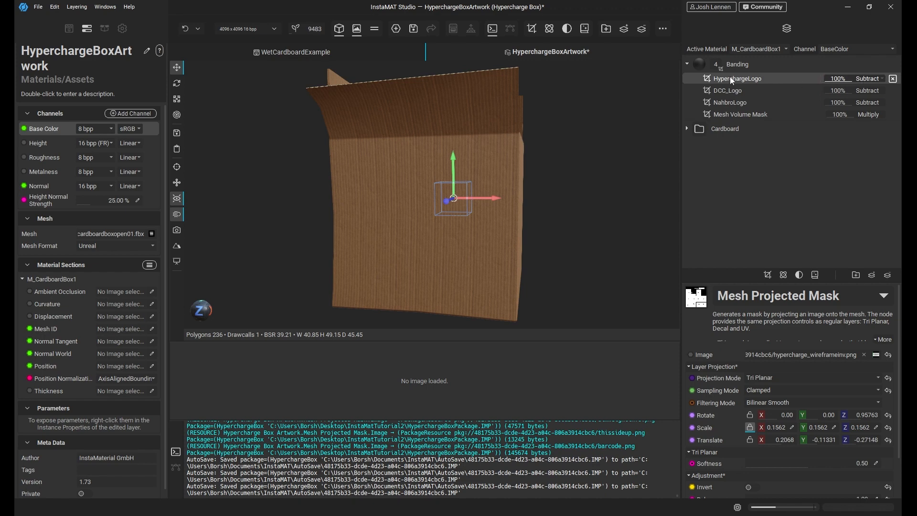
# Set the HyperchargeLogo mask's blend mode to Add and invert the mask
pyautogui.click(749, 114)
pyautogui.click(747, 95)
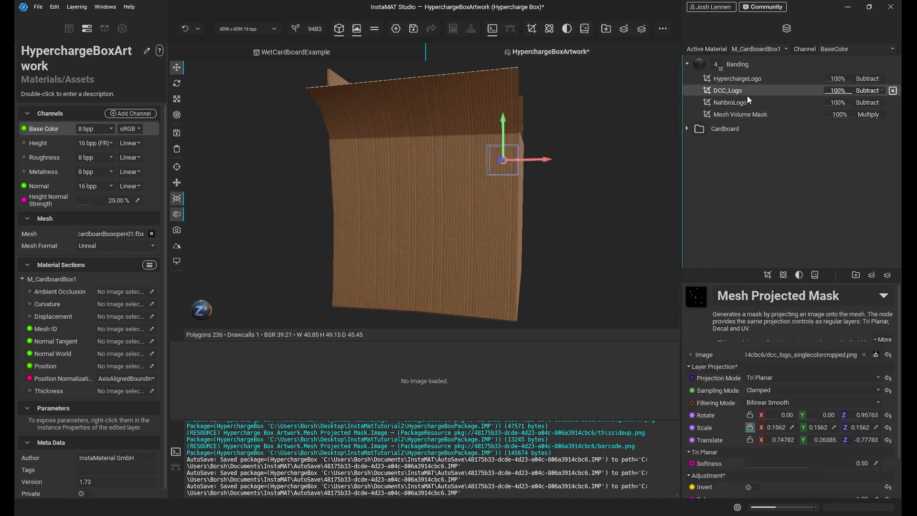
pyautogui.click(748, 78)
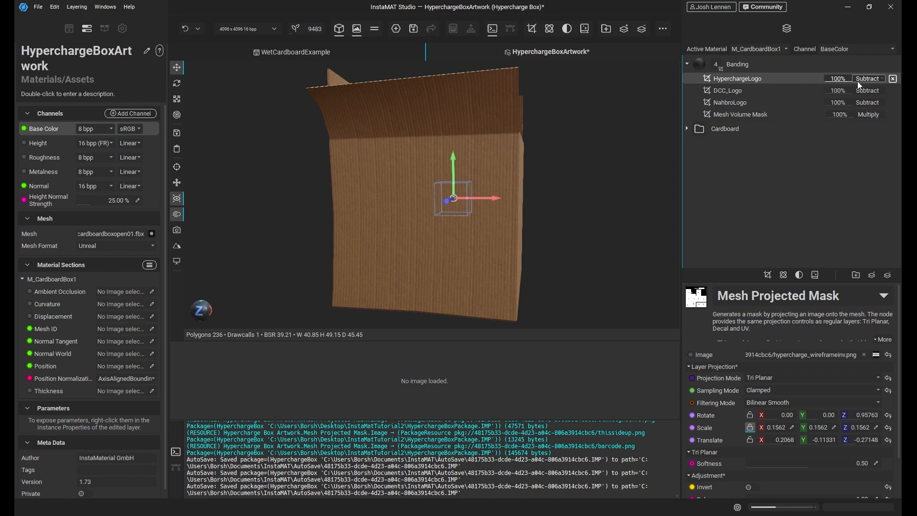
pyautogui.click(875, 79)
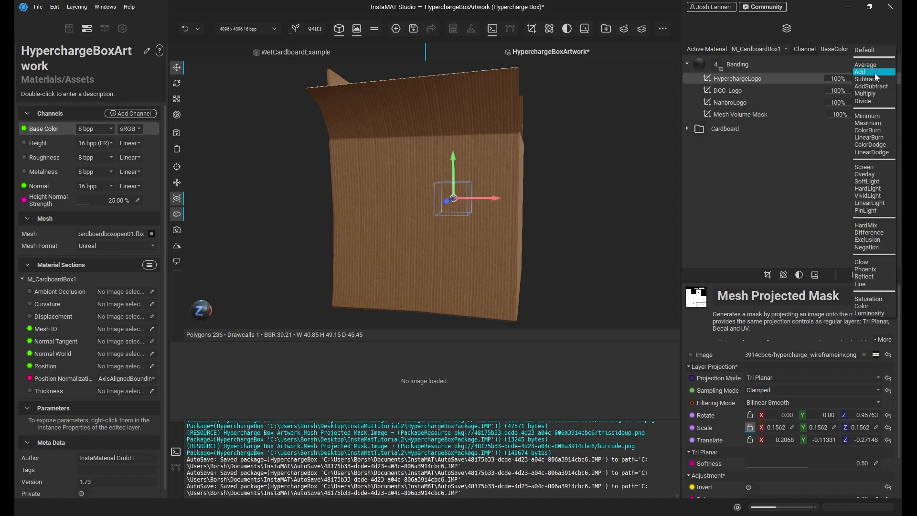
pyautogui.click(875, 72)
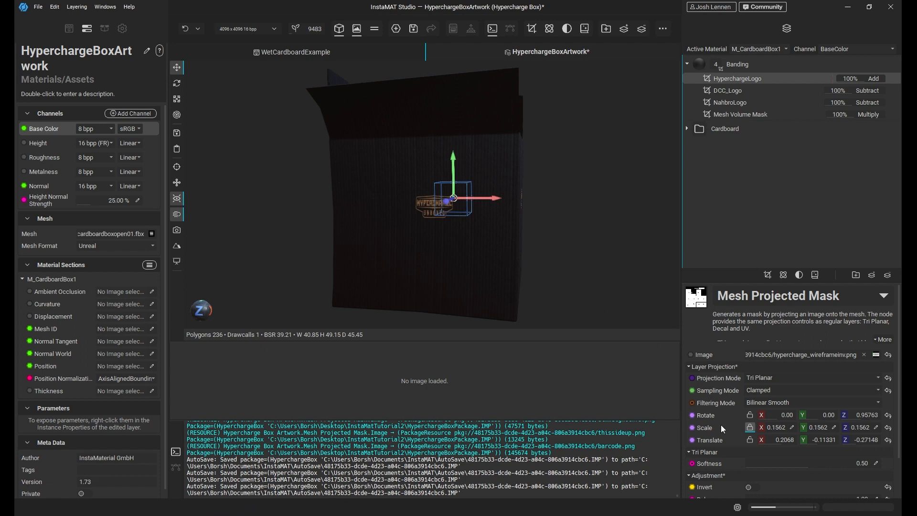
pyautogui.keyDown('alt'); pyautogui.moveTo(557, 239); pyautogui.dragTo(491, 268); pyautogui.keyUp('alt')
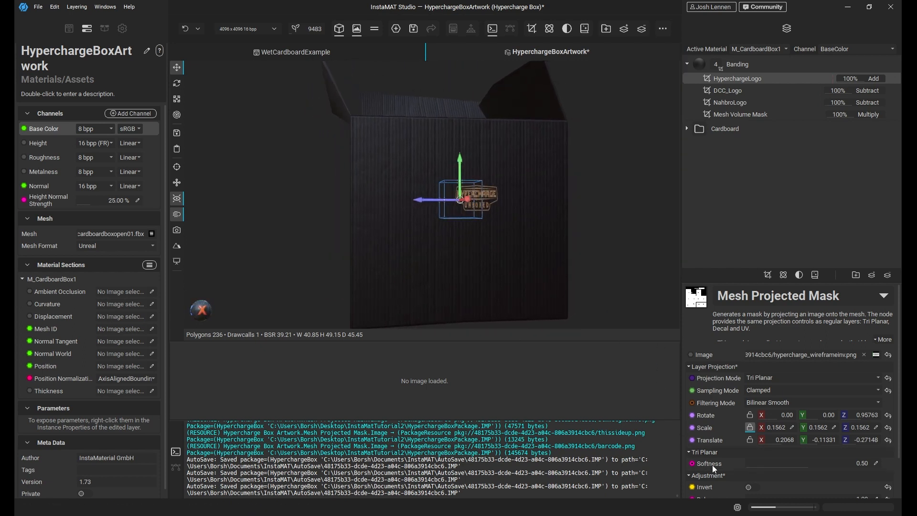
pyautogui.click(753, 488)
# Shift the Hypercharge logo projection towards the centre of the box sides, to about X 0.09 and Z -0.17
pyautogui.moveTo(432, 198); pyautogui.dragTo(422, 201)
pyautogui.keyDown('alt'); pyautogui.moveTo(371, 225); pyautogui.dragTo(430, 221); pyautogui.keyUp('alt')
pyautogui.moveTo(456, 198); pyautogui.dragTo(489, 195)
# Enlarge the Hypercharge logo projection to a scale of about X 0.34, Y 0.20, Z 0.30 and lower it to about Y -0.19
pyautogui.press('r')
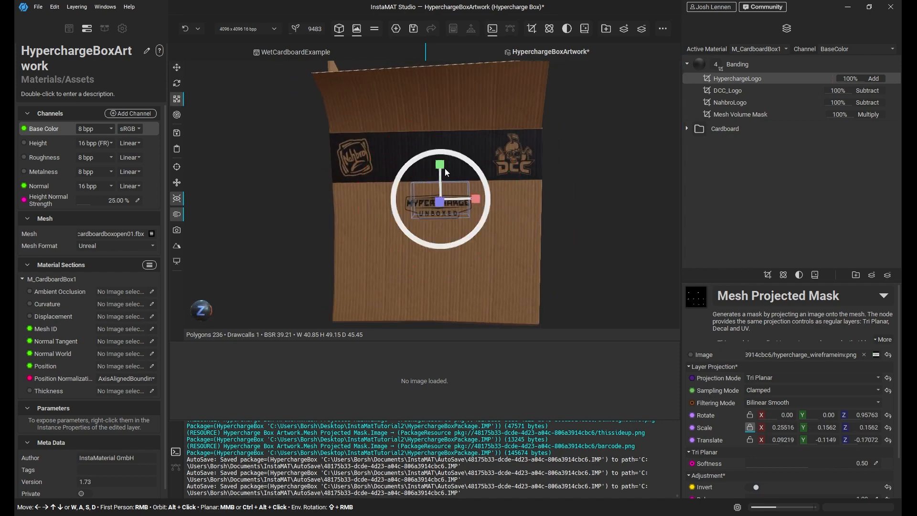
pyautogui.moveTo(441, 167); pyautogui.dragTo(443, 163)
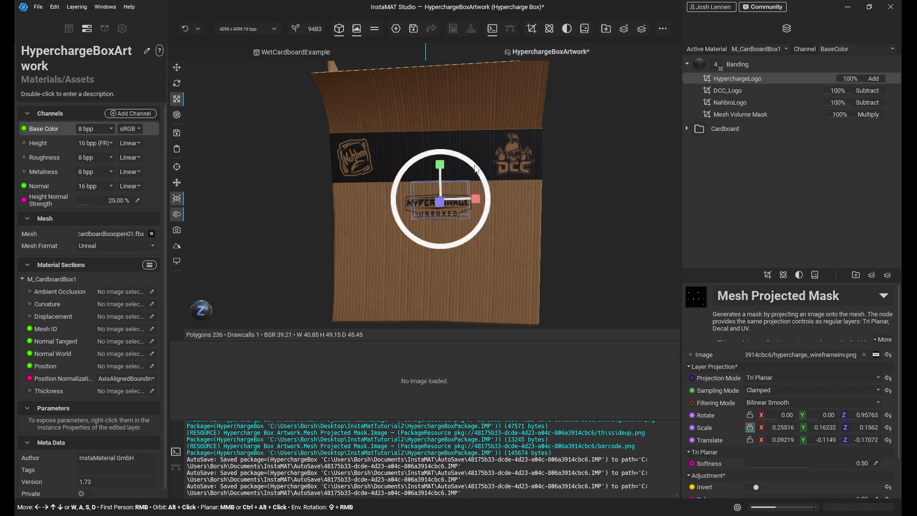
pyautogui.moveTo(447, 202); pyautogui.dragTo(442, 174)
pyautogui.press('w')
pyautogui.keyDown('alt'); pyautogui.moveTo(529, 166); pyautogui.dragTo(447, 162); pyautogui.keyUp('alt')
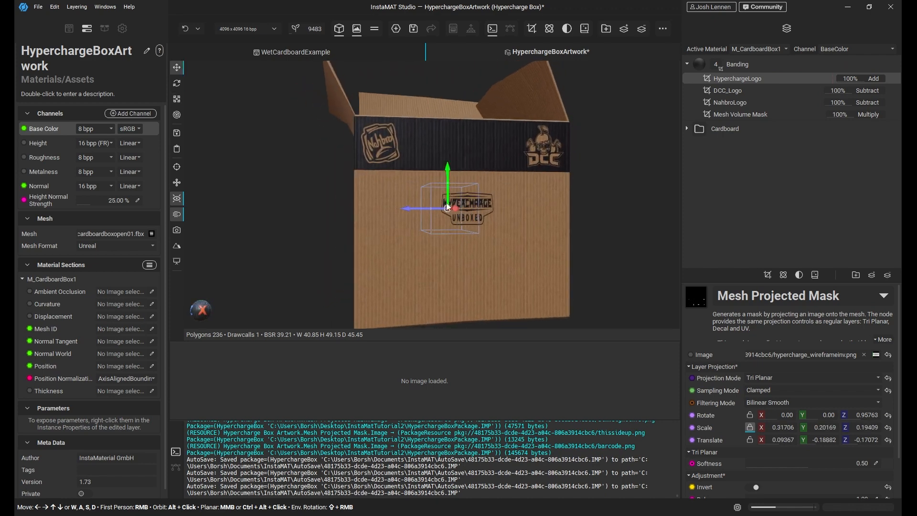
pyautogui.press('r')
pyautogui.moveTo(412, 209)
pyautogui.mouseDown()
pyautogui.moveTo(396, 208)
pyautogui.moveTo(426, 205)
pyautogui.moveTo(408, 208)
pyautogui.mouseUp()
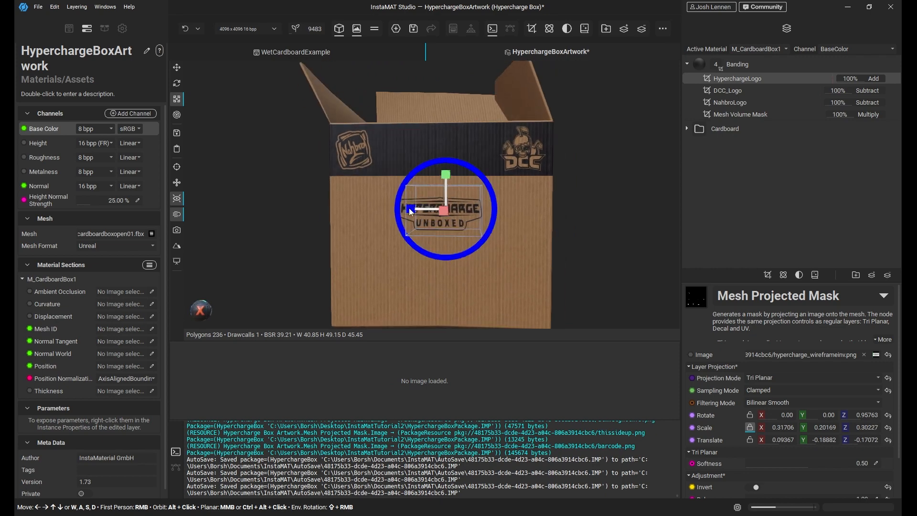
pyautogui.keyDown('alt'); pyautogui.moveTo(581, 162); pyautogui.dragTo(494, 170); pyautogui.keyUp('alt')
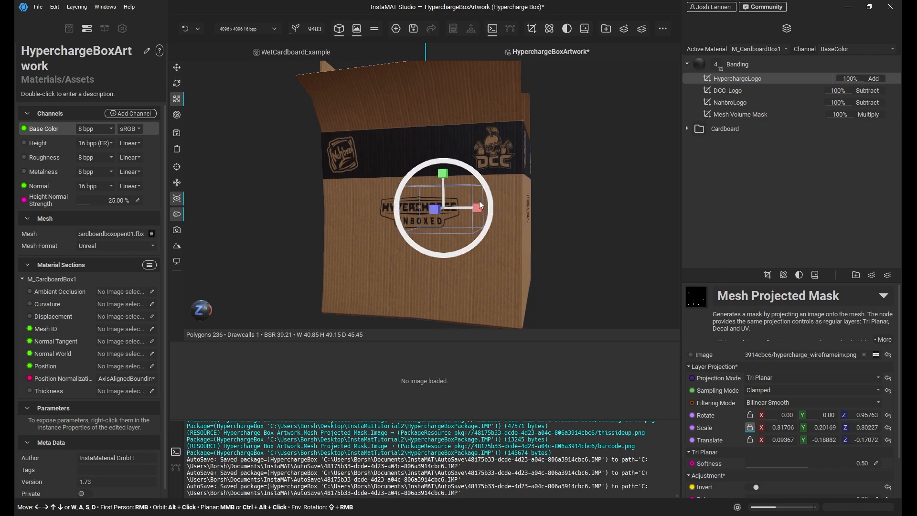
pyautogui.moveTo(477, 208); pyautogui.dragTo(481, 207)
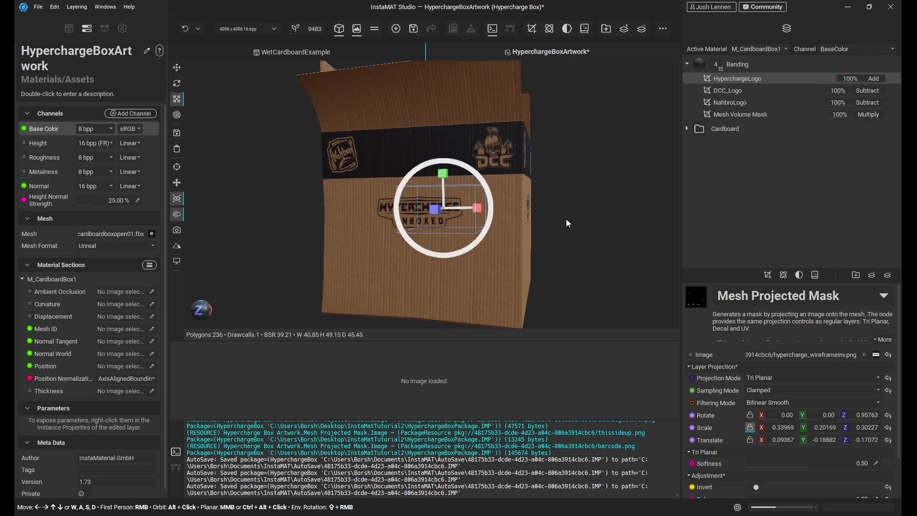
# Duplicate the HyperchargeLogo mask and rename the copy BoxInfo
pyautogui.moveTo(554, 246); pyautogui.dragTo(553, 234, button='middle')
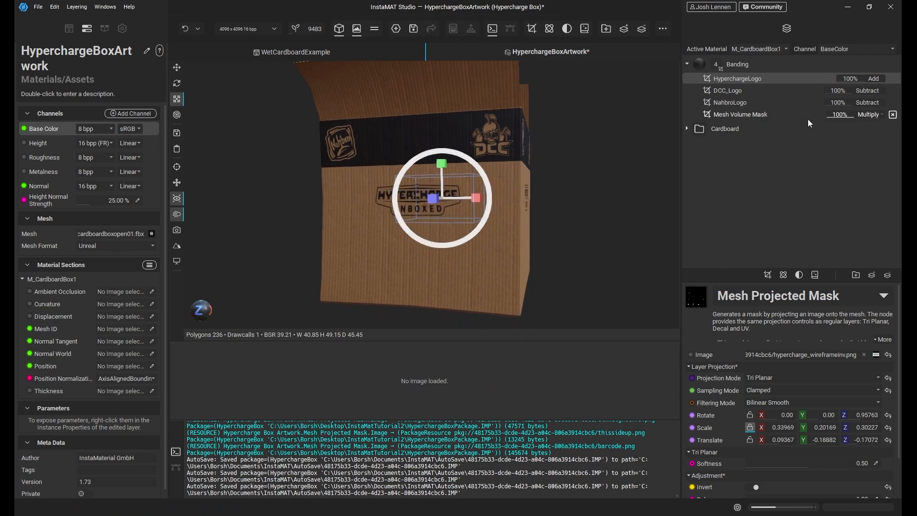
pyautogui.rightClick(760, 79)
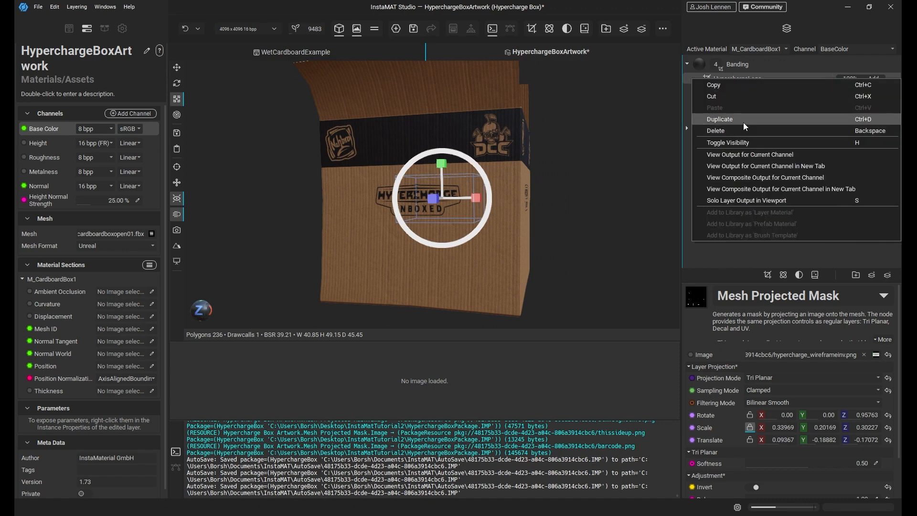
pyautogui.click(743, 119)
pyautogui.doubleClick(748, 78)
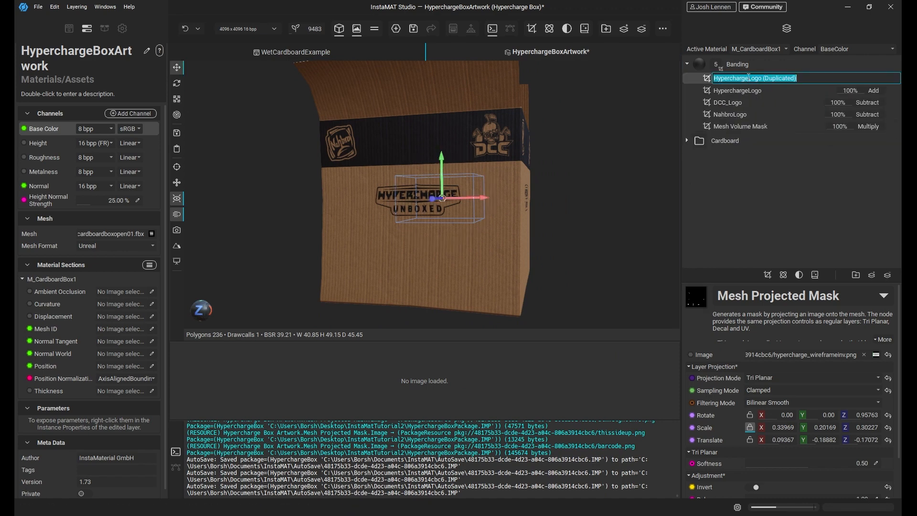
pyautogui.write('BoxInfo')
pyautogui.press('Return')
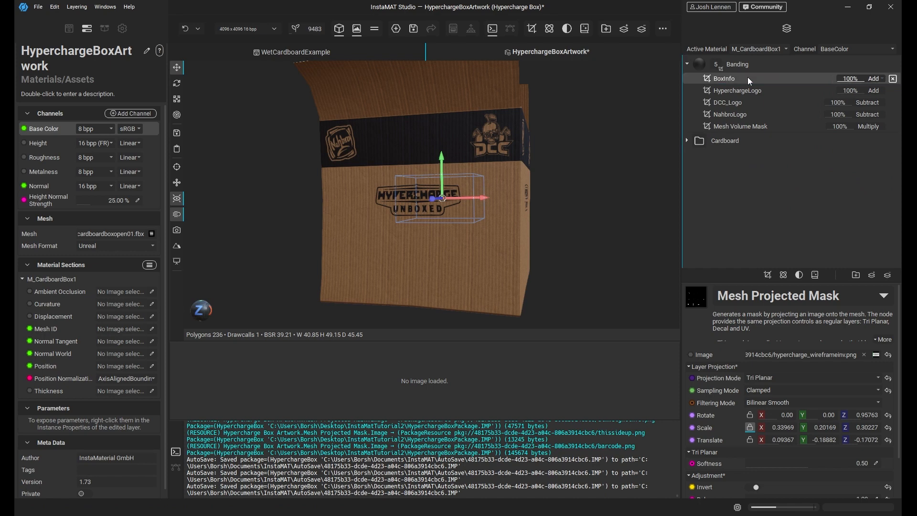
# Assign the packageinfo.png image to the BoxInfo mask and move its projection left of the Hypercharge logo, to about X -0.37
pyautogui.click(878, 356)
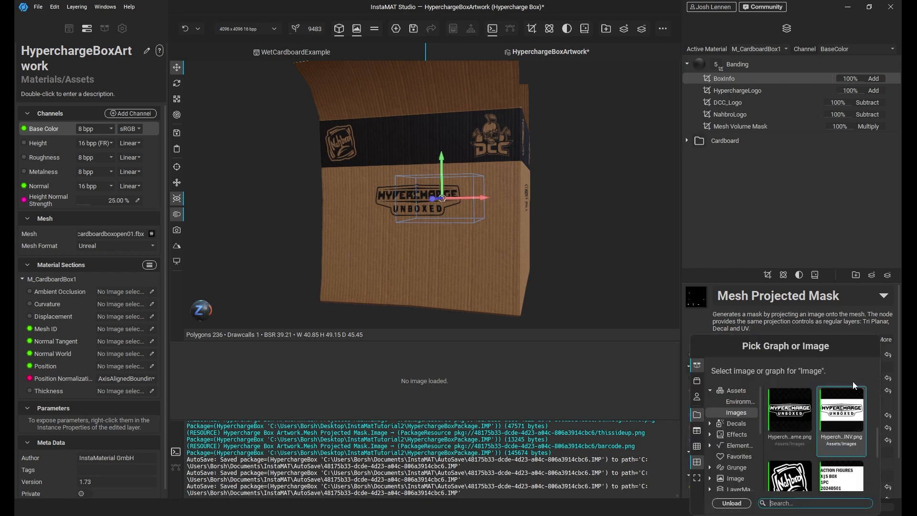
pyautogui.click(844, 478)
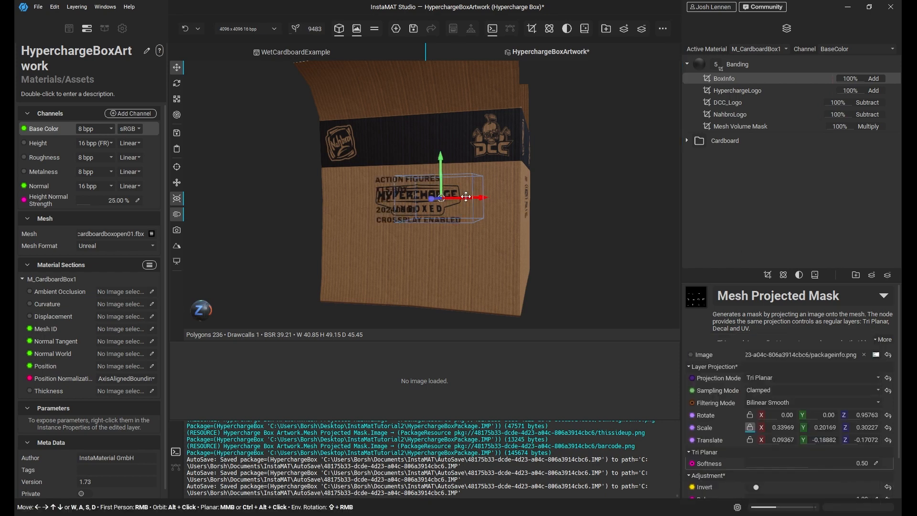
pyautogui.moveTo(467, 197); pyautogui.dragTo(425, 198)
# Scale the BoxInfo projection to about Y 0.25 and Z 0.33, and move it to about X -0.40 and Z 0.28 on the box sides
pyautogui.press('r')
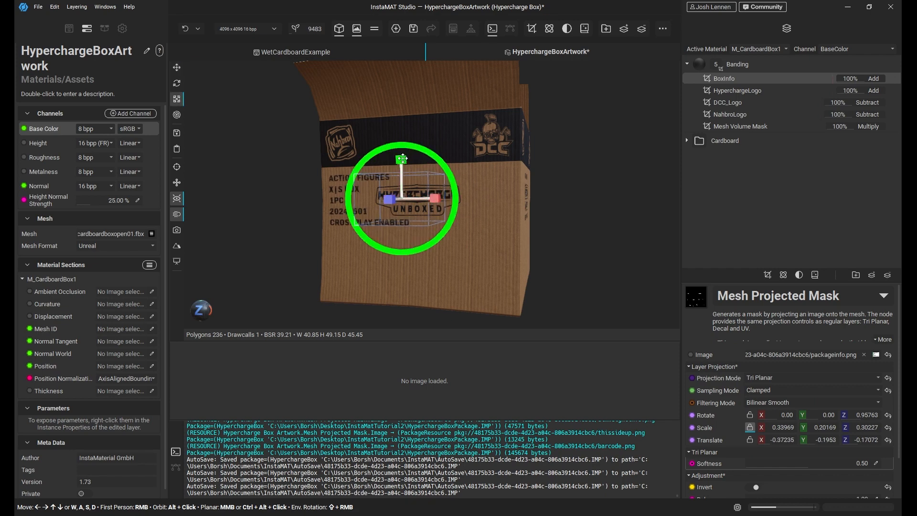
pyautogui.moveTo(402, 159); pyautogui.dragTo(402, 163)
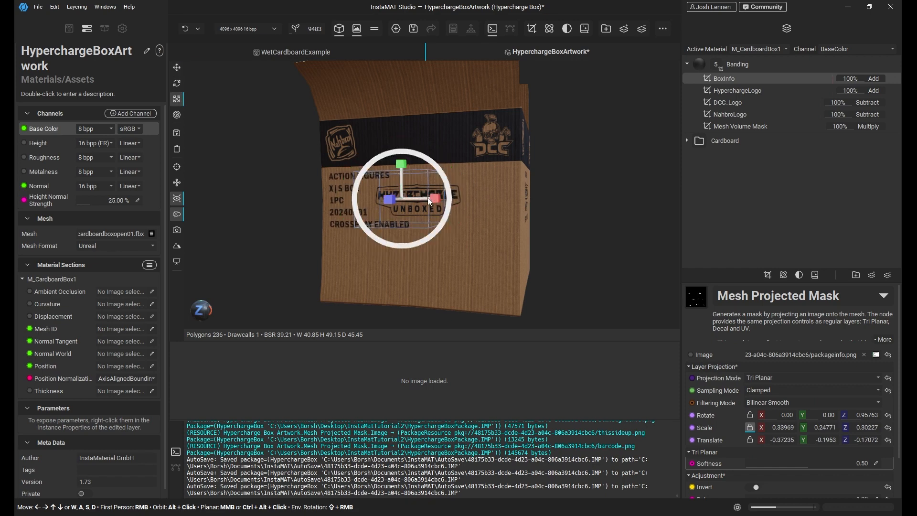
pyautogui.press('w')
pyautogui.keyDown('alt'); pyautogui.moveTo(351, 191); pyautogui.dragTo(415, 225); pyautogui.keyUp('alt')
pyautogui.scroll(2, 422, 229)
pyautogui.moveTo(422, 229); pyautogui.dragTo(437, 221, button='middle')
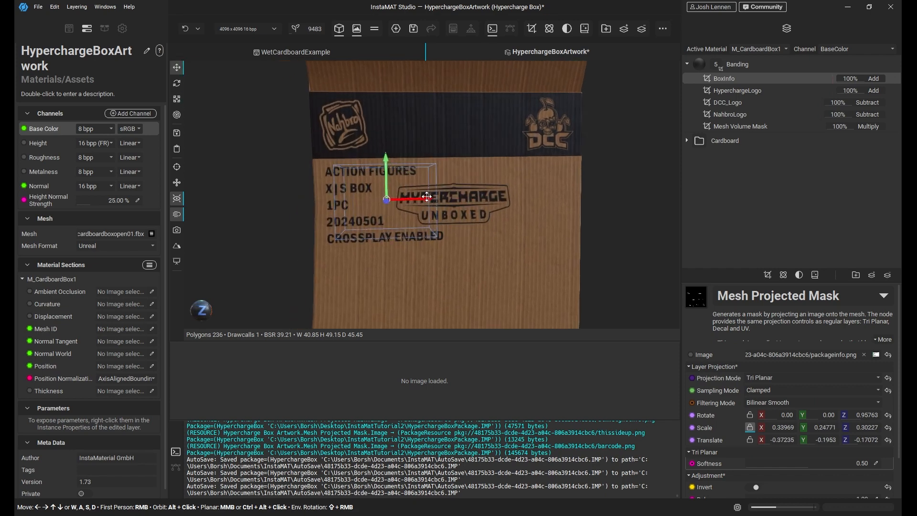
pyautogui.moveTo(427, 196); pyautogui.dragTo(422, 196)
pyautogui.keyDown('alt'); pyautogui.moveTo(569, 177); pyautogui.dragTo(474, 199); pyautogui.keyUp('alt')
pyautogui.press('r')
pyautogui.press('w')
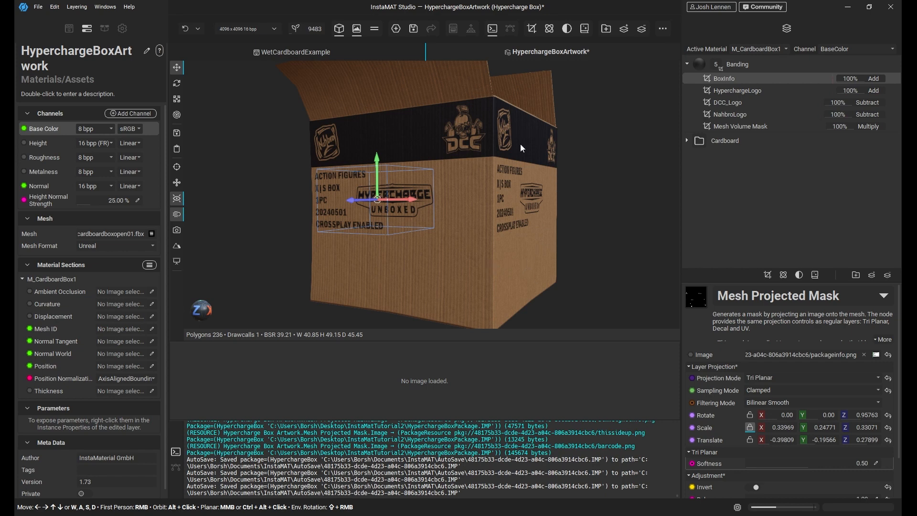
pyautogui.keyDown('alt'); pyautogui.moveTo(482, 190); pyautogui.dragTo(512, 195); pyautogui.keyUp('alt')
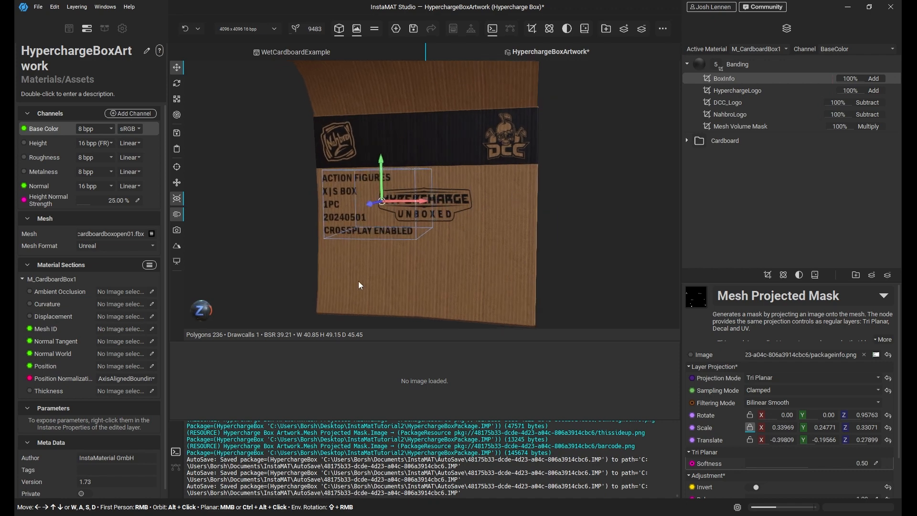
pyautogui.keyDown('alt'); pyautogui.moveTo(422, 233); pyautogui.dragTo(414, 237); pyautogui.keyUp('alt')
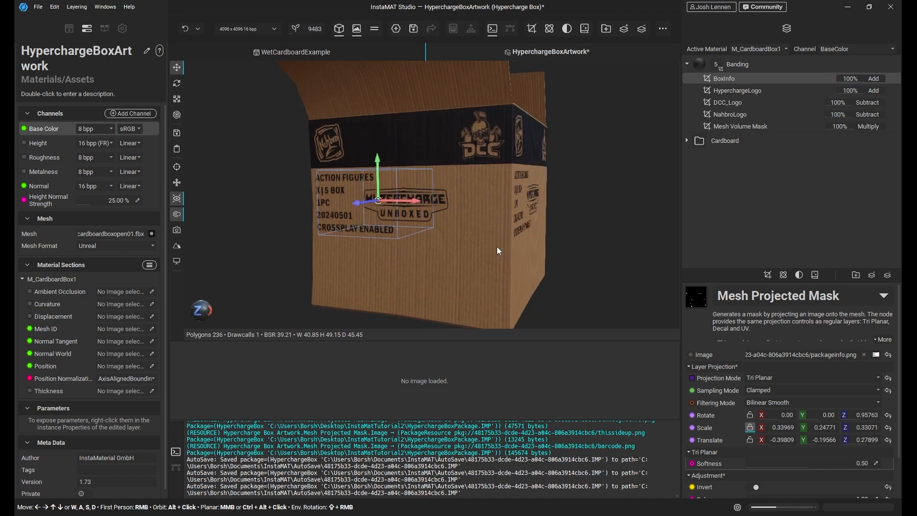
# Examine the BoxInfo text and Hypercharge logo placement on the adjacent sides of the box
pyautogui.keyDown('alt'); pyautogui.moveTo(497, 245); pyautogui.dragTo(411, 156); pyautogui.keyUp('alt')
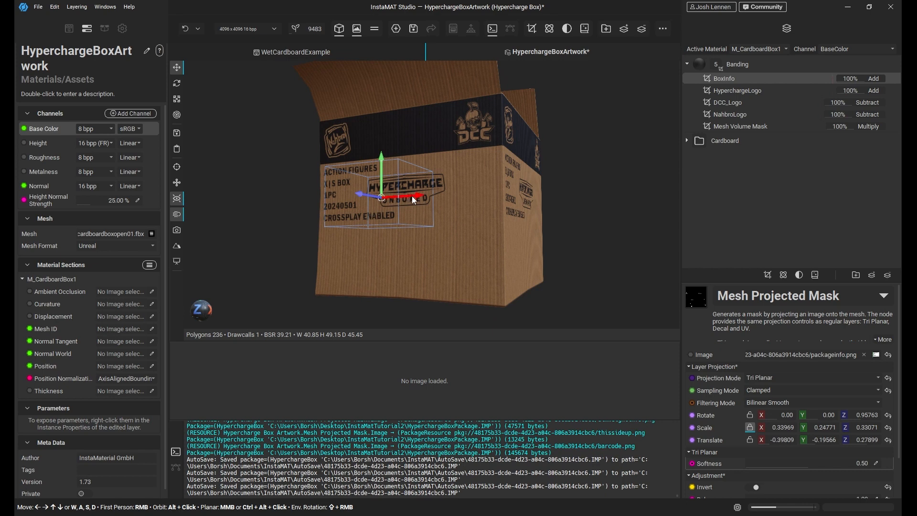
pyautogui.keyDown('alt'); pyautogui.moveTo(425, 192); pyautogui.dragTo(476, 149); pyautogui.keyUp('alt')
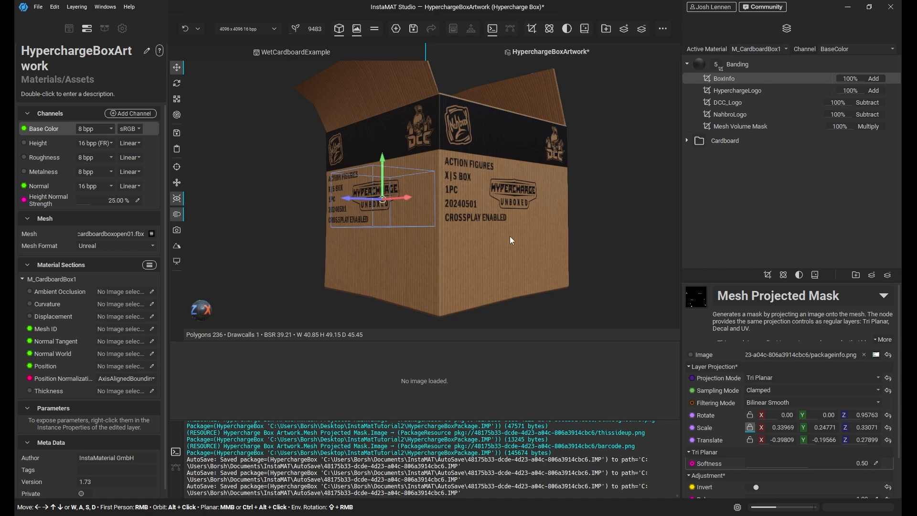
pyautogui.keyDown('alt'); pyautogui.moveTo(509, 236); pyautogui.dragTo(498, 163); pyautogui.keyUp('alt')
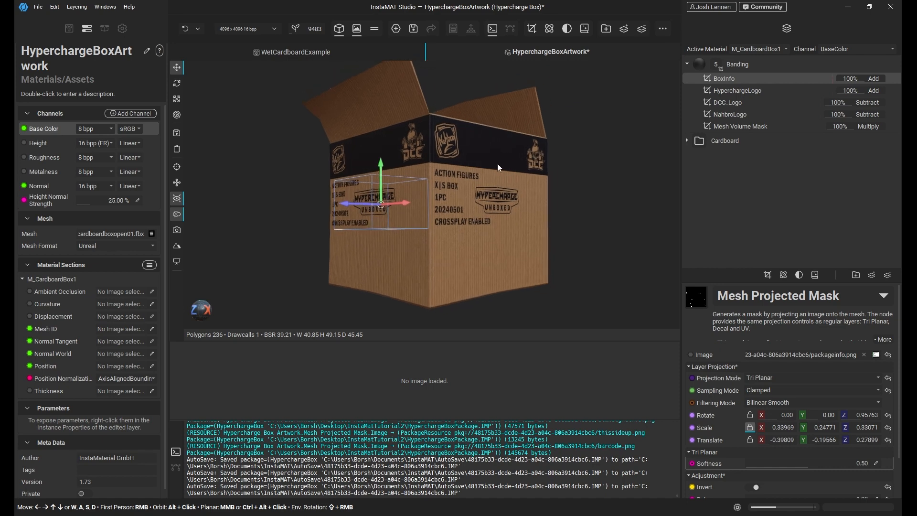
pyautogui.keyDown('alt'); pyautogui.moveTo(488, 168); pyautogui.dragTo(500, 170); pyautogui.keyUp('alt')
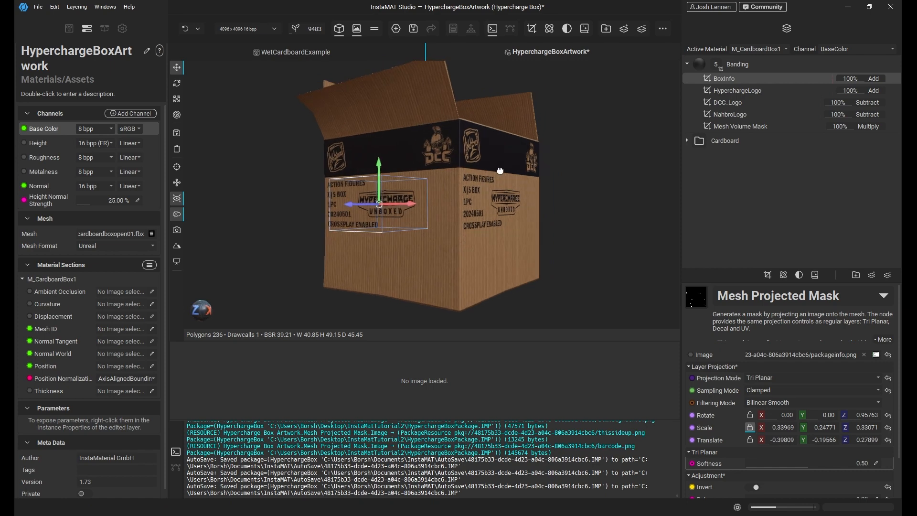
pyautogui.scroll(2, 434, 191)
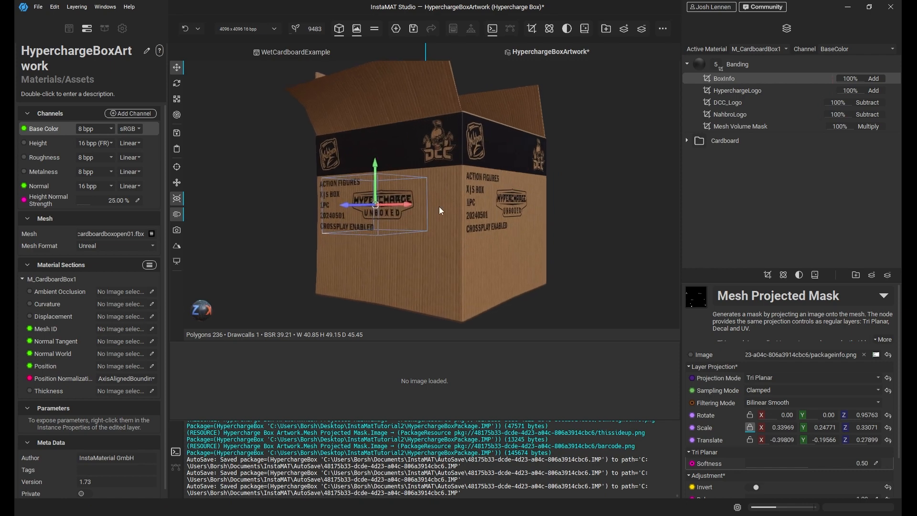
pyautogui.keyDown('alt'); pyautogui.moveTo(456, 192); pyautogui.dragTo(451, 186, button='middle'); pyautogui.keyUp('alt')
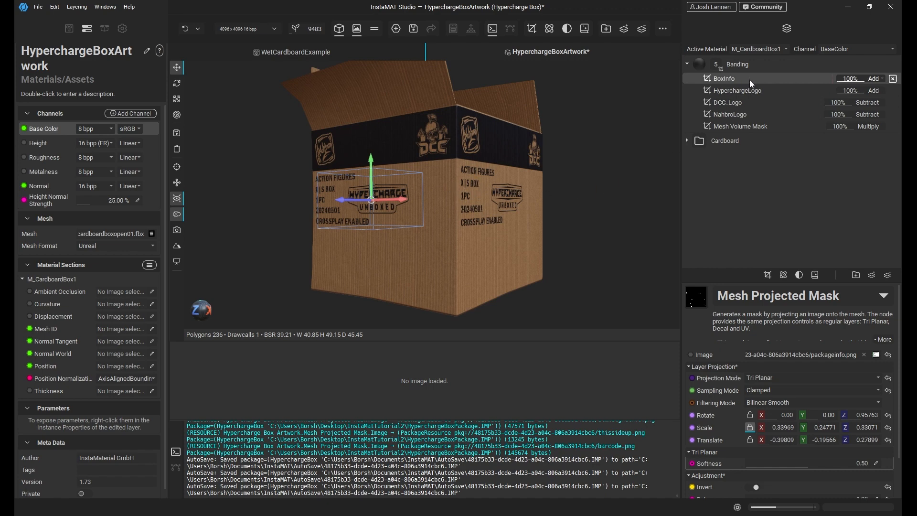
# Duplicate the BoxInfo mask and rename the copy DimWeight
pyautogui.rightClick(731, 76)
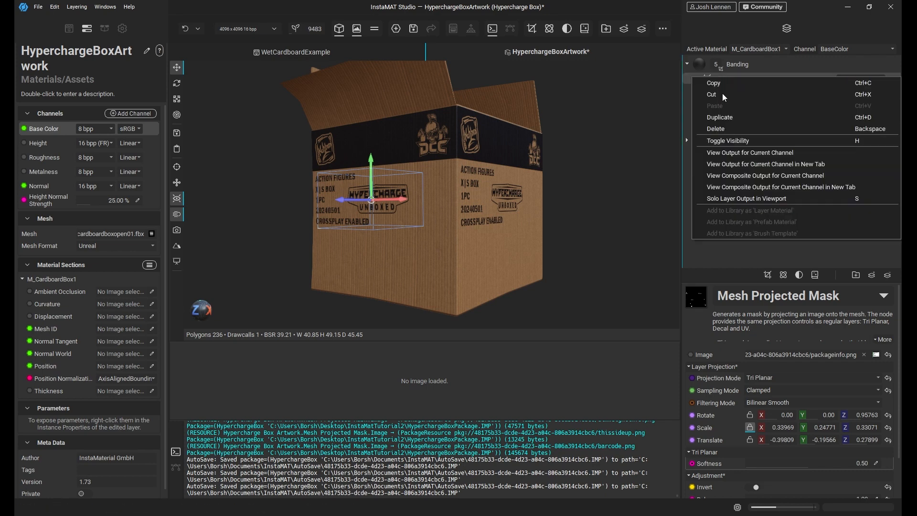
pyautogui.click(727, 117)
pyautogui.doubleClick(740, 80)
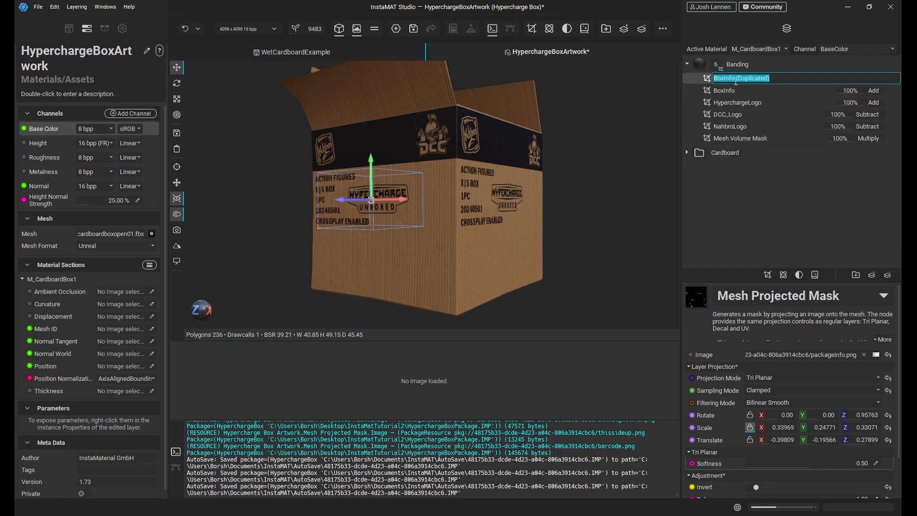
pyautogui.write('DimWeight')
pyautogui.press('Return')
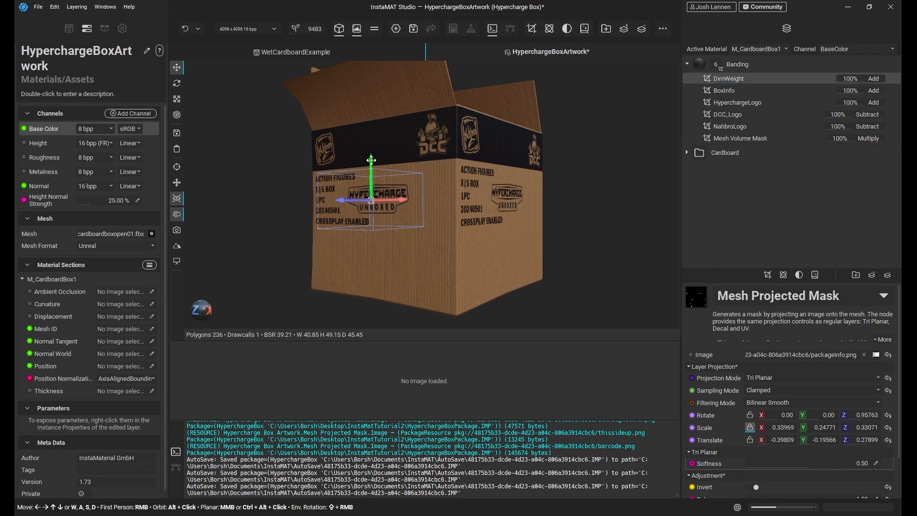
# Lower the DimWeight projection beneath the package information text and assign the DIMWeightInfo.png image to it
pyautogui.moveTo(372, 191); pyautogui.dragTo(371, 248)
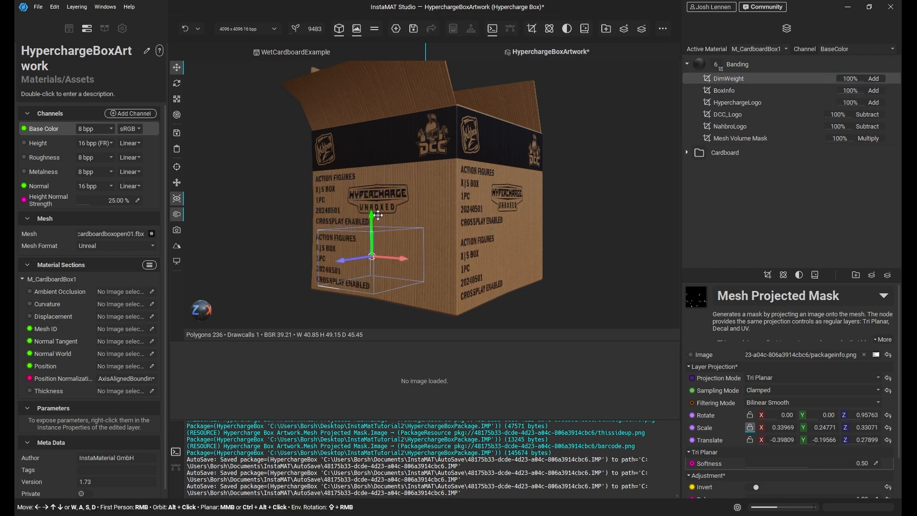
pyautogui.click(876, 355)
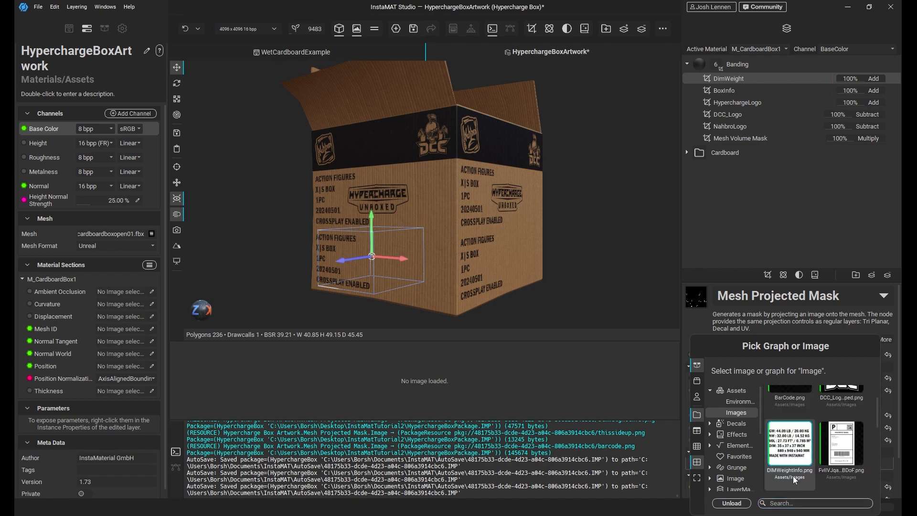
pyautogui.doubleClick(793, 476)
# Scale the DimWeight projection to about X 0.25, Y 0.23, Z 0.25 and move it to about X -0.52, Y -0.81, Z 0.36
pyautogui.keyDown('alt'); pyautogui.moveTo(446, 264); pyautogui.dragTo(516, 225); pyautogui.keyUp('alt')
pyautogui.scroll(3, 492, 258)
pyautogui.moveTo(469, 295); pyautogui.dragTo(461, 284, button='middle')
pyautogui.moveTo(386, 241); pyautogui.dragTo(385, 227)
pyautogui.press('r')
pyautogui.moveTo(416, 261); pyautogui.dragTo(364, 261)
pyautogui.press('w')
pyautogui.keyDown('alt'); pyautogui.moveTo(478, 249); pyautogui.dragTo(349, 256); pyautogui.keyUp('alt')
pyautogui.press('r')
pyautogui.press('w')
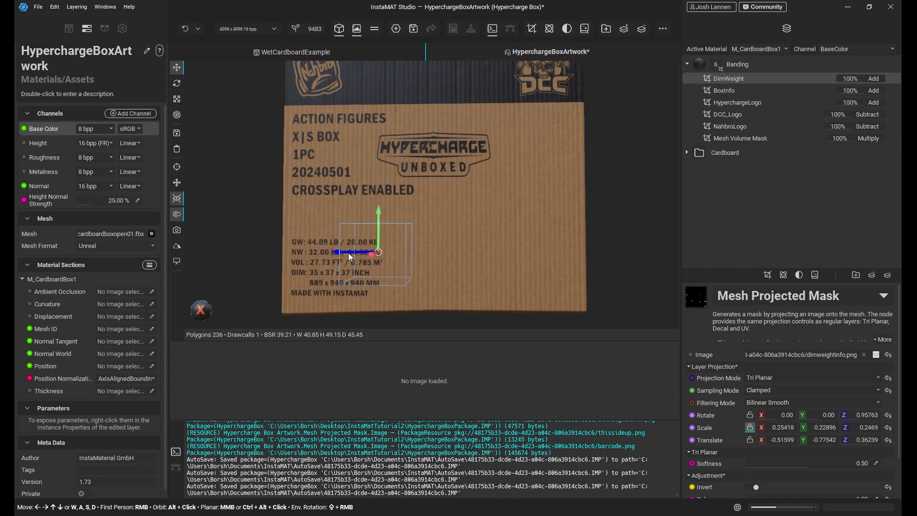
pyautogui.moveTo(376, 218); pyautogui.dragTo(380, 218)
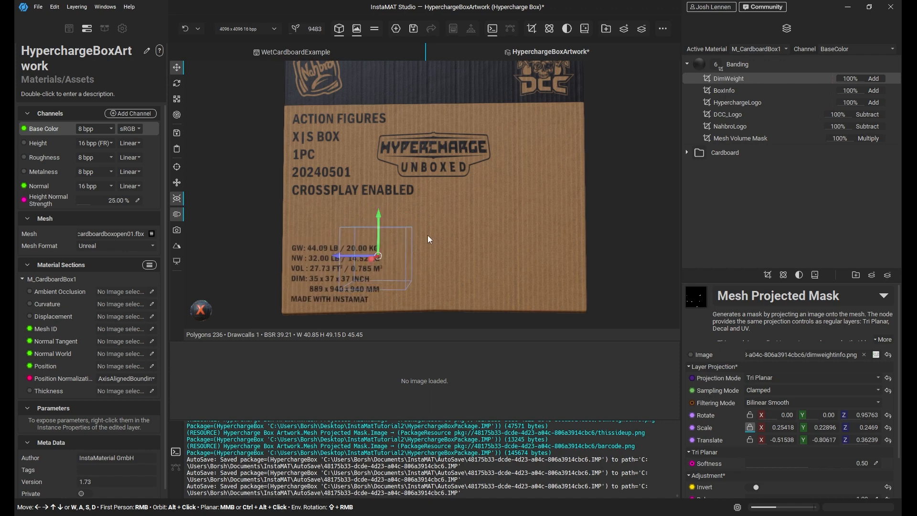
# Duplicate the HyperchargeLogo mask and lower the copy's projection to about X 0.11, Y -0.76
pyautogui.keyDown('alt'); pyautogui.moveTo(428, 235); pyautogui.dragTo(484, 203); pyautogui.keyUp('alt')
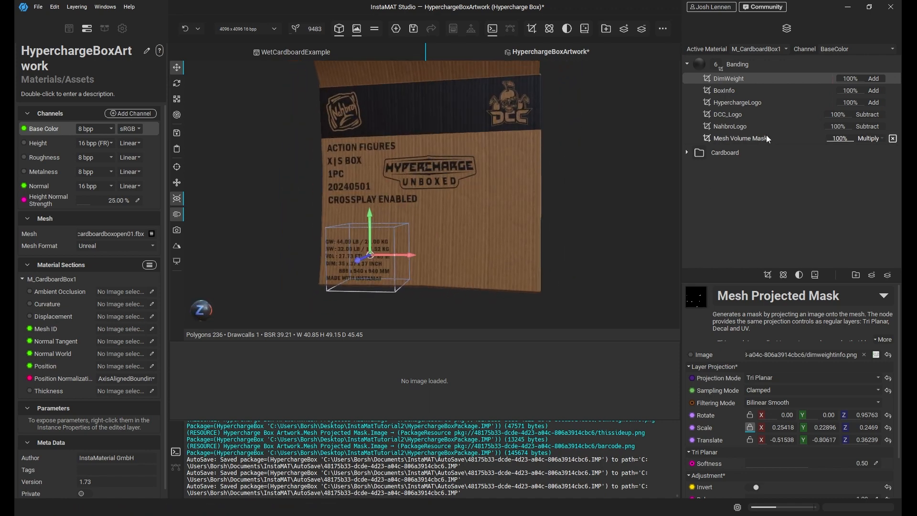
pyautogui.click(746, 102)
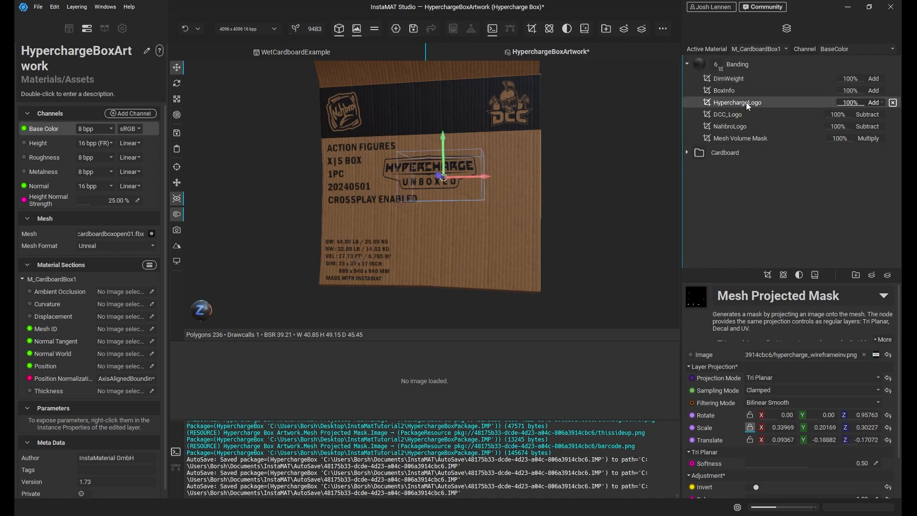
pyautogui.rightClick(747, 103)
pyautogui.click(746, 144)
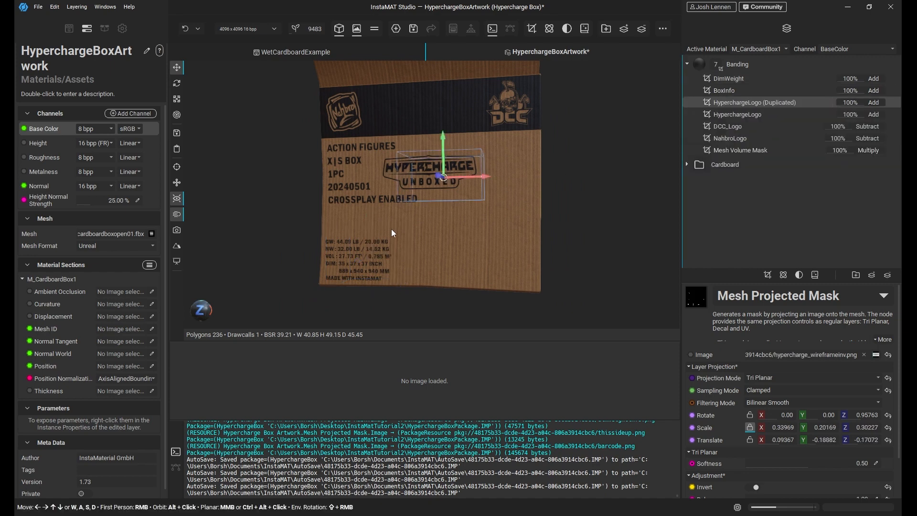
pyautogui.moveTo(446, 139); pyautogui.dragTo(442, 201)
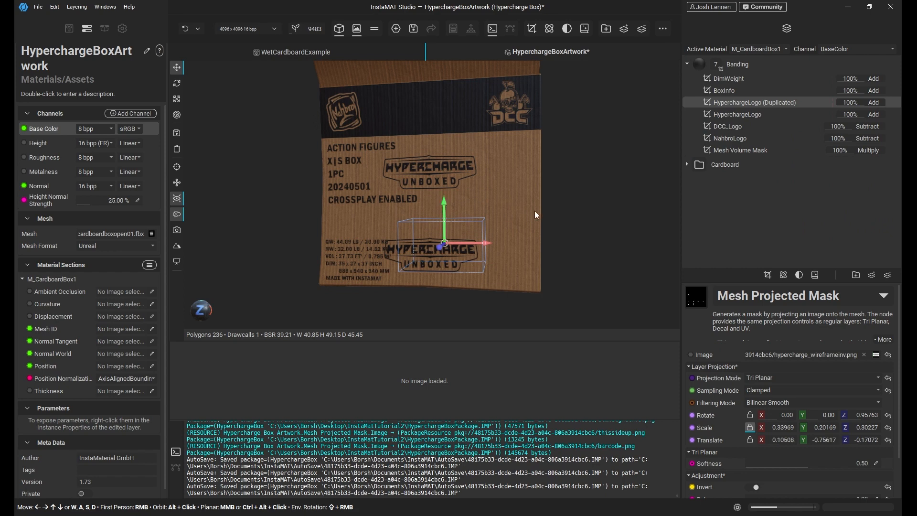
# Assign the ThisSideUp.png image to the duplicated HyperchargeLogo mask
pyautogui.keyDown('alt'); pyautogui.moveTo(535, 211); pyautogui.dragTo(509, 310); pyautogui.keyUp('alt')
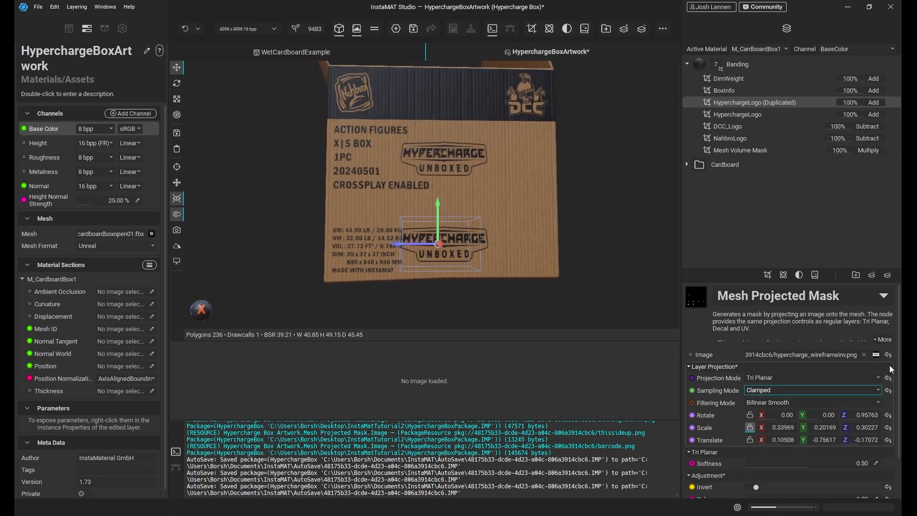
pyautogui.click(877, 355)
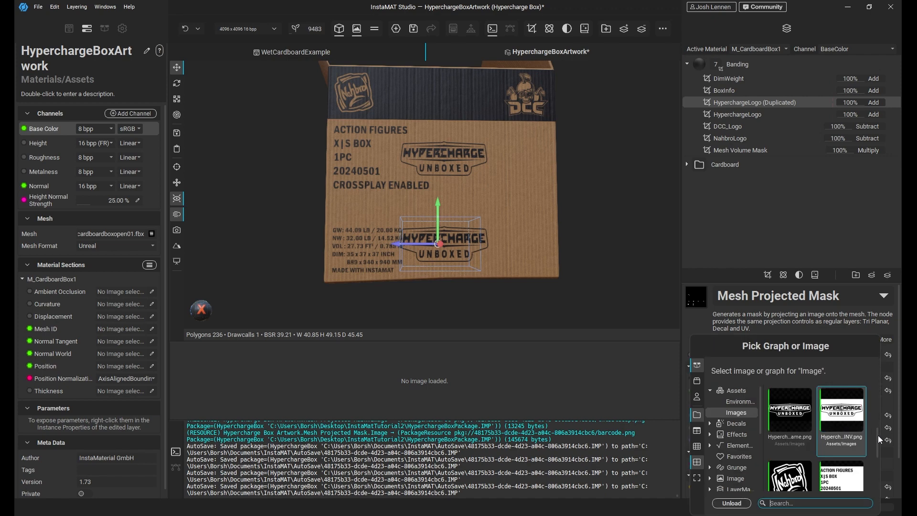
pyautogui.scroll(-3, 878, 435)
pyautogui.click(799, 454)
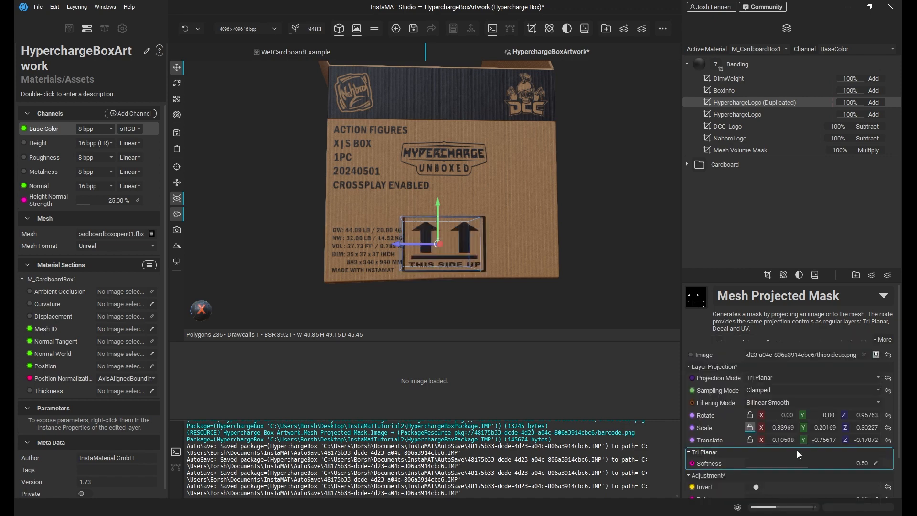
# Reset the scale of the this-side-up projection and shrink it uniformly to about 0.16 on all axes
pyautogui.click(888, 427)
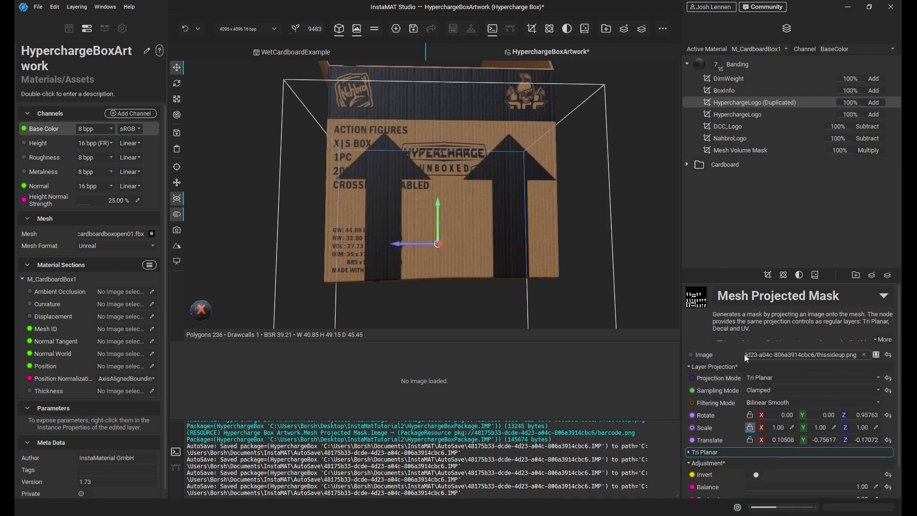
pyautogui.press('r')
pyautogui.moveTo(467, 211); pyautogui.dragTo(485, 232)
pyautogui.press('w')
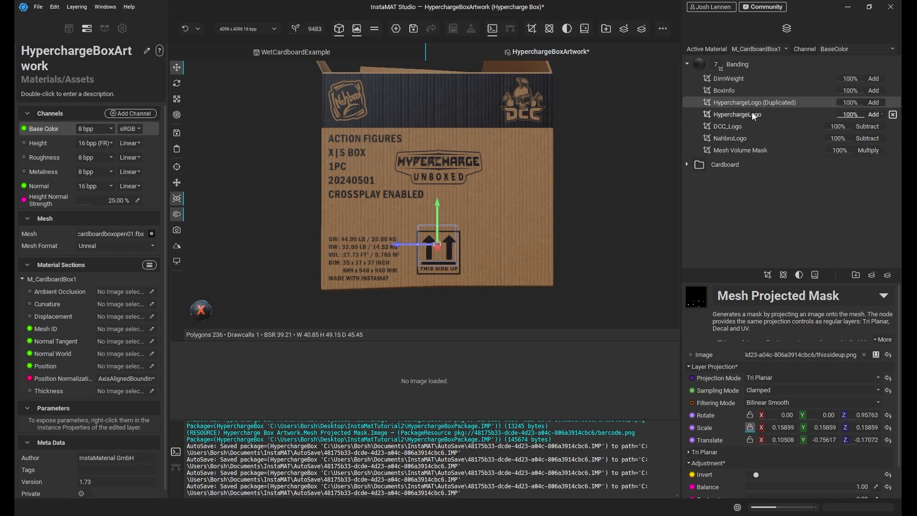
# Rename the duplicated HyperchargeLogo mask as ThisSideUp
pyautogui.doubleClick(766, 103)
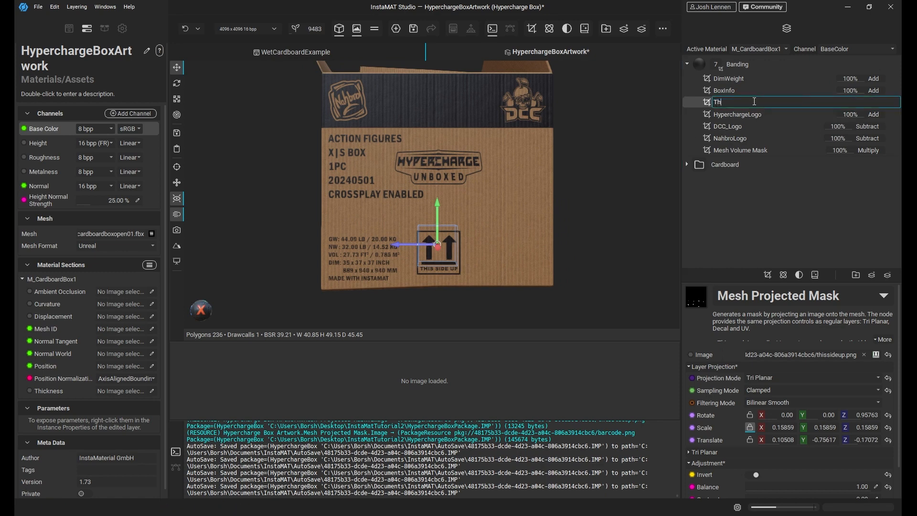
pyautogui.write('ThisSideUp')
pyautogui.press('Return')
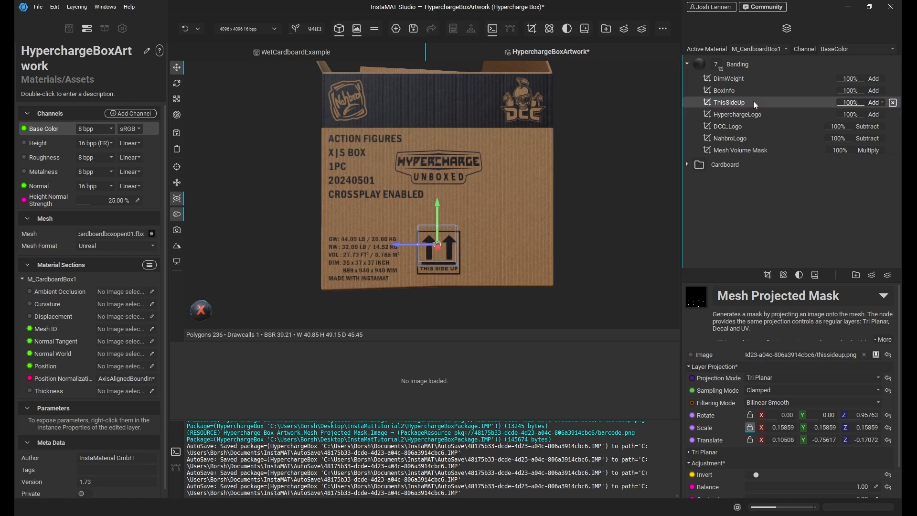
# Widen the original HyperchargeLogo projection to a Z scale of about 0.36
pyautogui.click(758, 115)
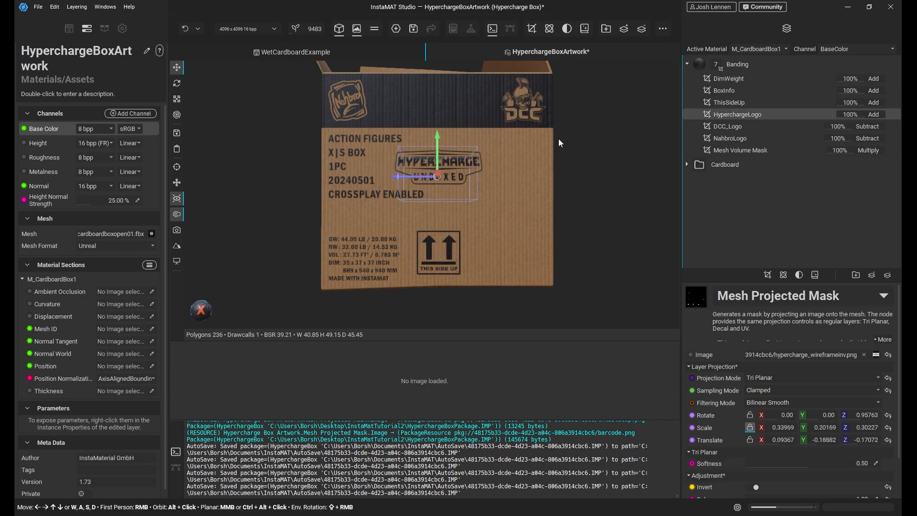
pyautogui.press('r')
pyautogui.moveTo(403, 176); pyautogui.dragTo(395, 175)
# Duplicate the DimWeight mask on the Banding layer
pyautogui.keyDown('alt'); pyautogui.moveTo(369, 228); pyautogui.dragTo(511, 253); pyautogui.keyUp('alt')
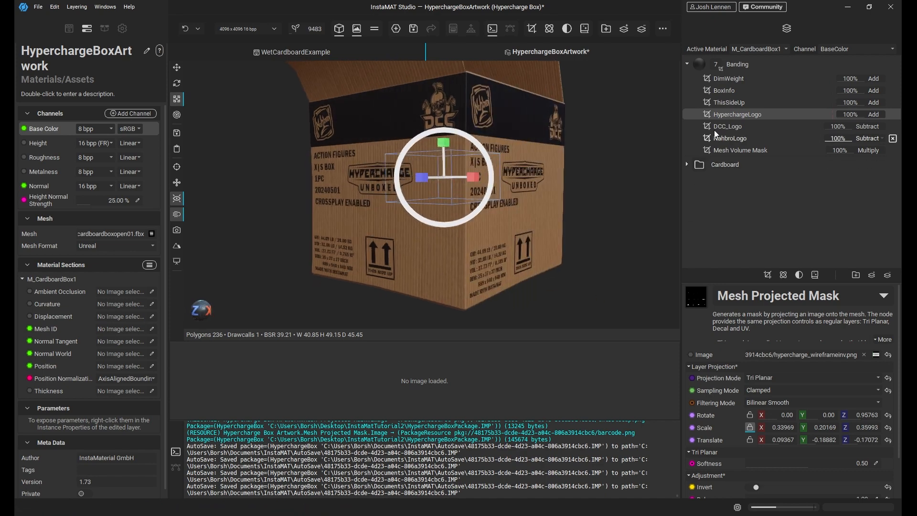
pyautogui.click(730, 80)
pyautogui.rightClick(727, 82)
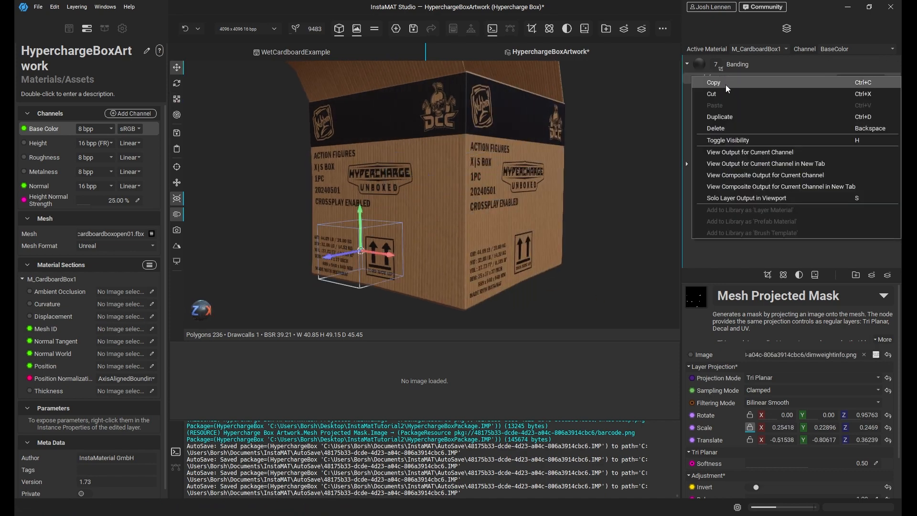
pyautogui.click(721, 117)
# Move the duplicated DimWeight projection to the opposite lower corner, about X 0.61 and Z -0.70, and assign it the BarCode.png image
pyautogui.moveTo(387, 261); pyautogui.dragTo(509, 257)
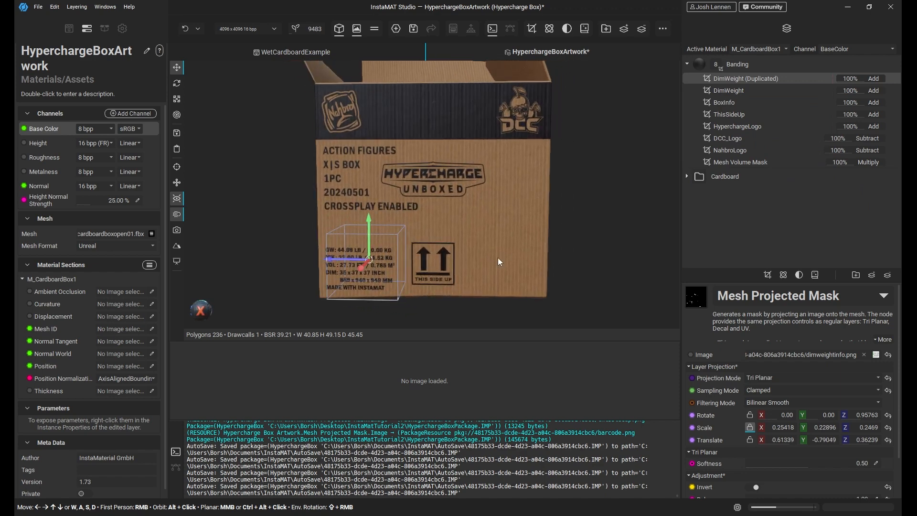
pyautogui.moveTo(343, 273); pyautogui.dragTo(479, 274)
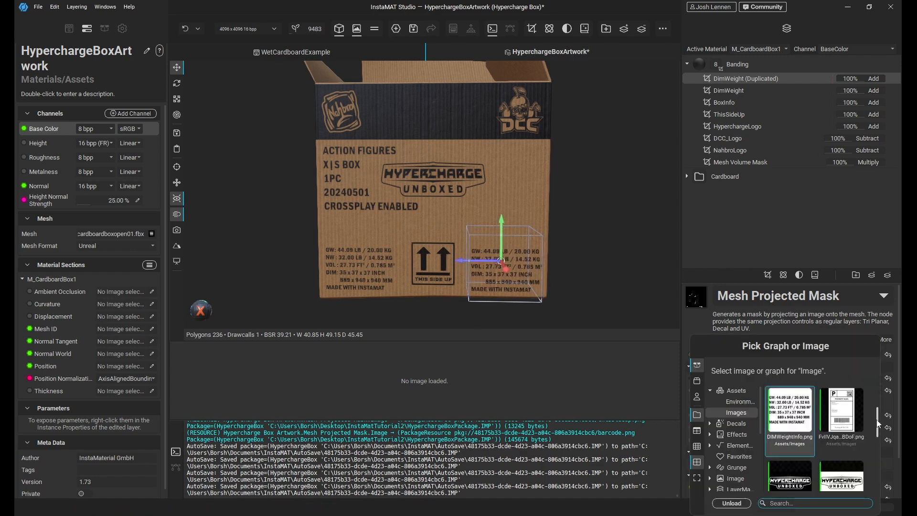
pyautogui.scroll(2, 879, 424)
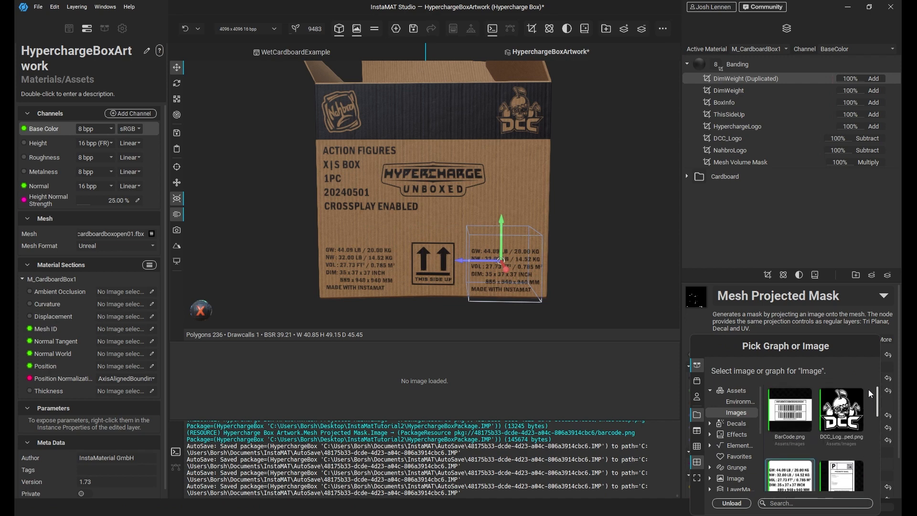
pyautogui.click(791, 415)
# Flatten the barcode projection to a Y scale of about 0.13 and move it to about X 0.70 near the box's lower corner
pyautogui.press('r')
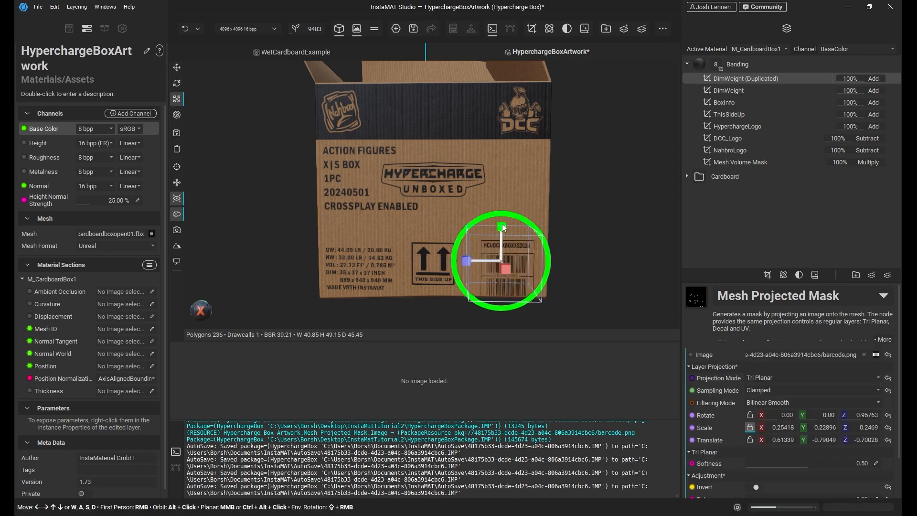
pyautogui.moveTo(506, 237); pyautogui.dragTo(536, 252)
pyautogui.press('w')
pyautogui.scroll(5, 454, 258)
pyautogui.press('r')
pyautogui.moveTo(517, 151); pyautogui.dragTo(517, 148)
pyautogui.press('w')
pyautogui.moveTo(552, 191); pyautogui.dragTo(572, 190)
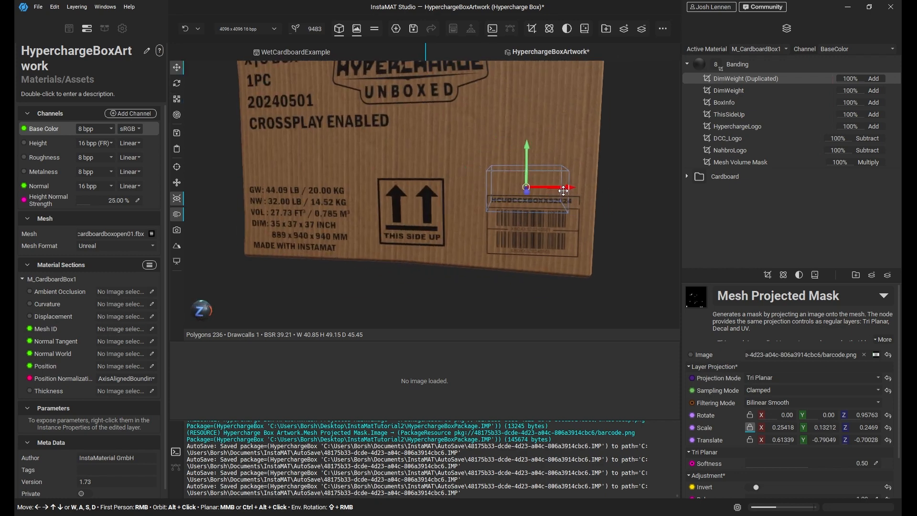
# Examine the projected artwork on all sides and the inside of the box, checking the text and logo placement on the back
pyautogui.scroll(-3, 512, 170)
pyautogui.keyDown('alt'); pyautogui.moveTo(511, 165); pyautogui.dragTo(517, 201); pyautogui.keyUp('alt')
pyautogui.keyDown('alt'); pyautogui.moveTo(410, 213); pyautogui.dragTo(475, 185); pyautogui.keyUp('alt')
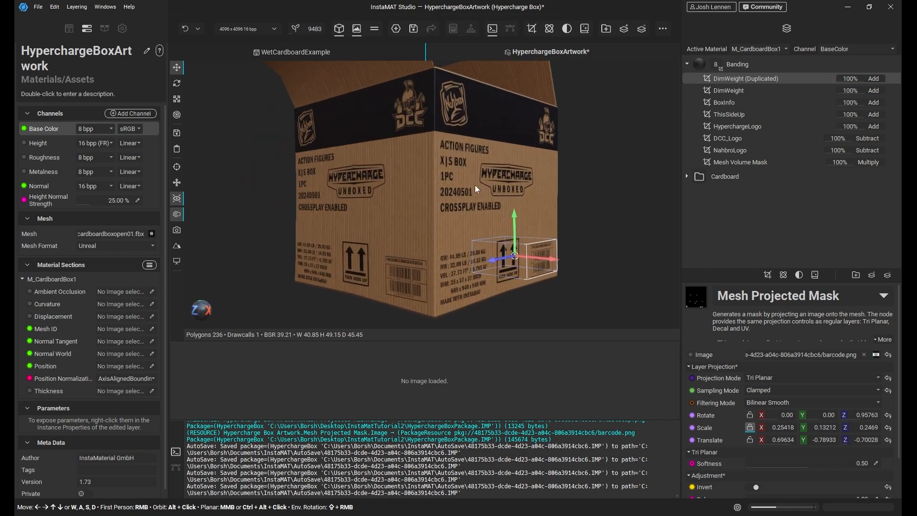
pyautogui.keyDown('alt'); pyautogui.moveTo(457, 226); pyautogui.dragTo(383, 162); pyautogui.keyUp('alt')
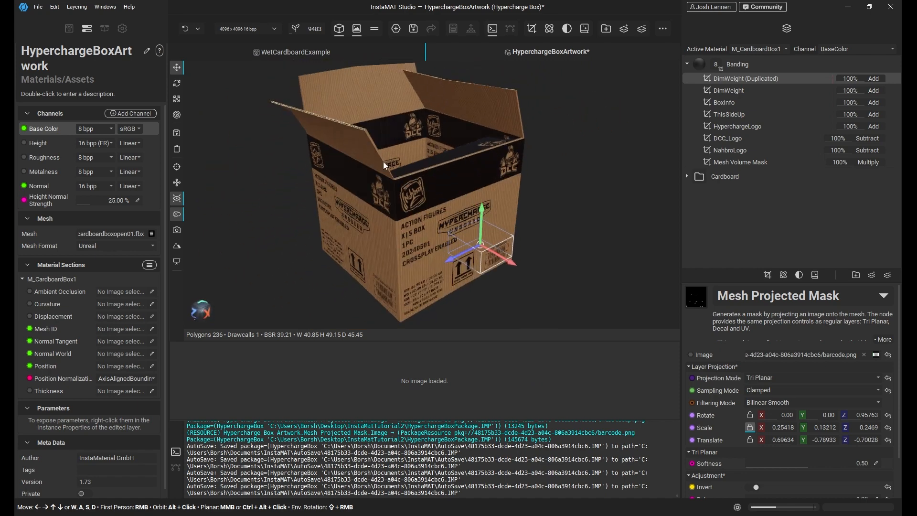
pyautogui.keyDown('alt'); pyautogui.moveTo(419, 208); pyautogui.dragTo(335, 182); pyautogui.keyUp('alt')
pyautogui.keyDown('alt'); pyautogui.moveTo(452, 184); pyautogui.dragTo(378, 158); pyautogui.keyUp('alt')
pyautogui.keyDown('alt'); pyautogui.moveTo(550, 191); pyautogui.dragTo(440, 150); pyautogui.keyUp('alt')
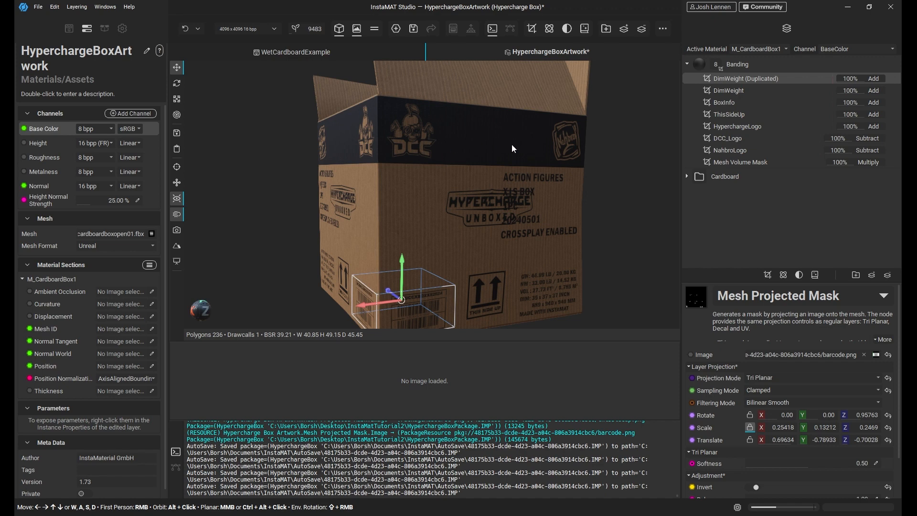
pyautogui.keyDown('alt'); pyautogui.moveTo(400, 173); pyautogui.dragTo(382, 137); pyautogui.keyUp('alt')
pyautogui.keyDown('alt'); pyautogui.moveTo(417, 175); pyautogui.dragTo(478, 173); pyautogui.keyUp('alt')
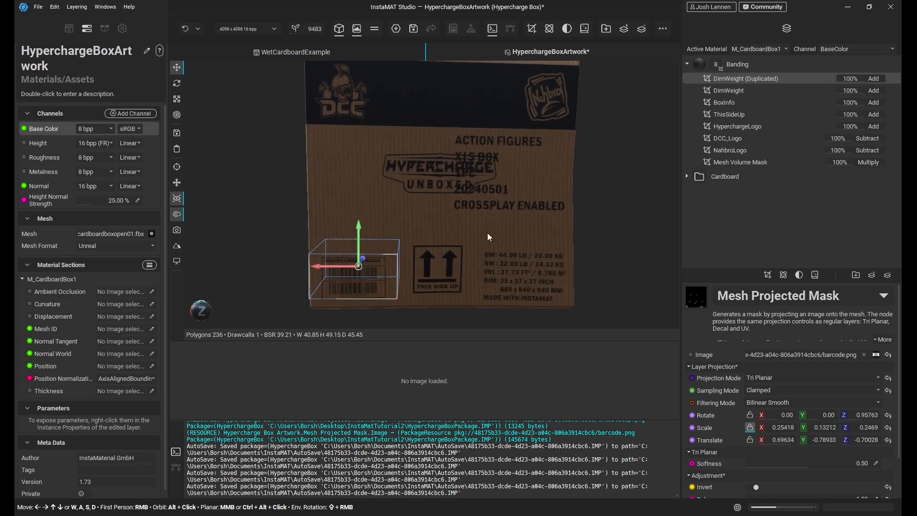
pyautogui.keyDown('alt'); pyautogui.moveTo(488, 234); pyautogui.dragTo(405, 179); pyautogui.keyUp('alt')
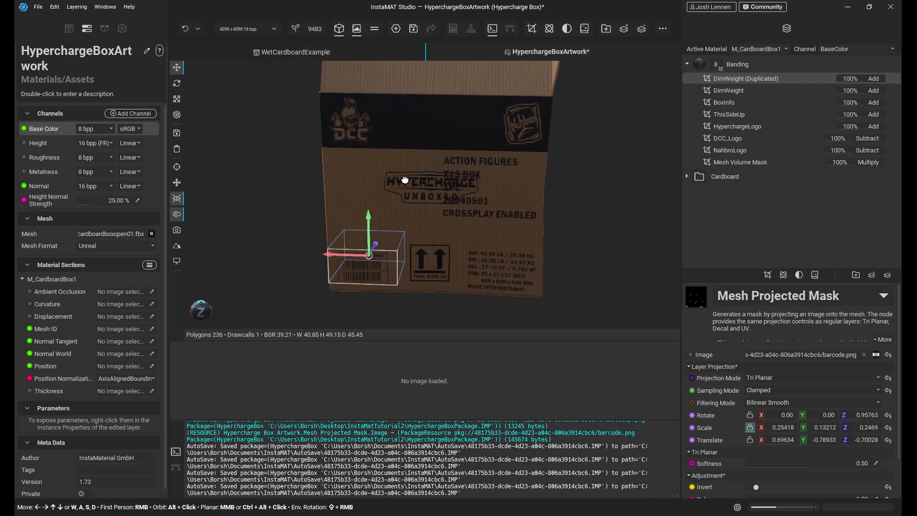
pyautogui.keyDown('alt'); pyautogui.moveTo(471, 184); pyautogui.dragTo(511, 141); pyautogui.keyUp('alt')
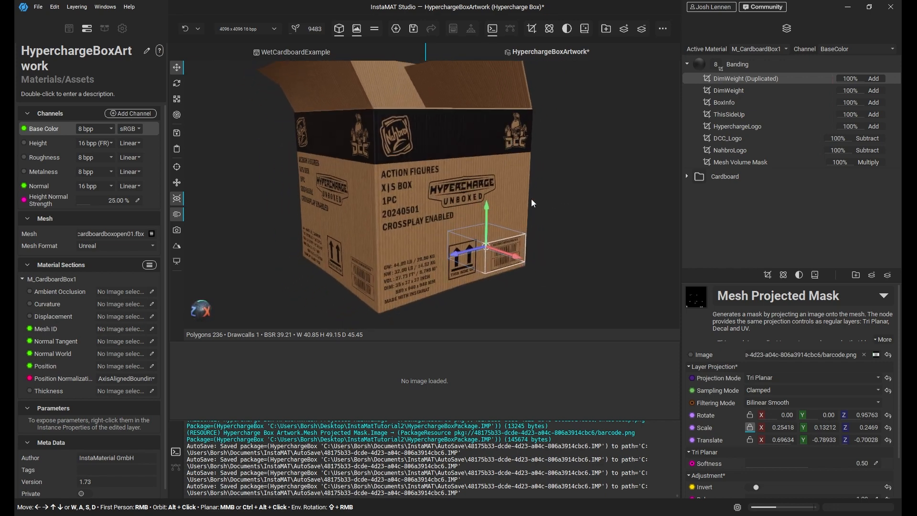